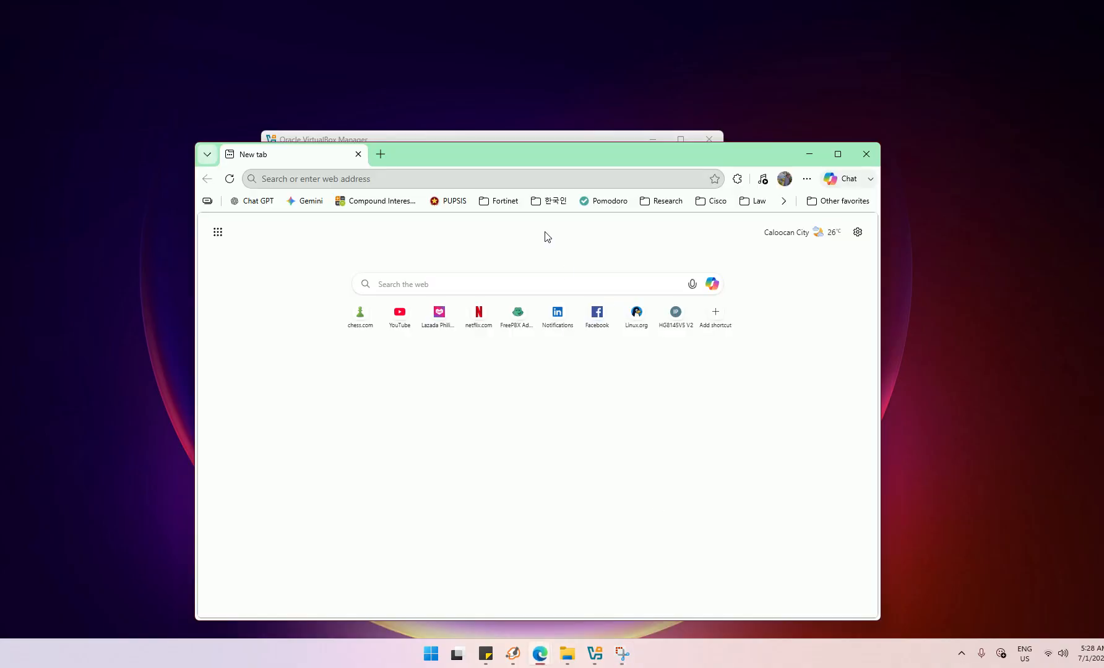
Open the linuxmint.com website in the browser.
{"action": "left_click", "coordinate": [390, 173]}
{"action": "type", "text": "linuxmin"}
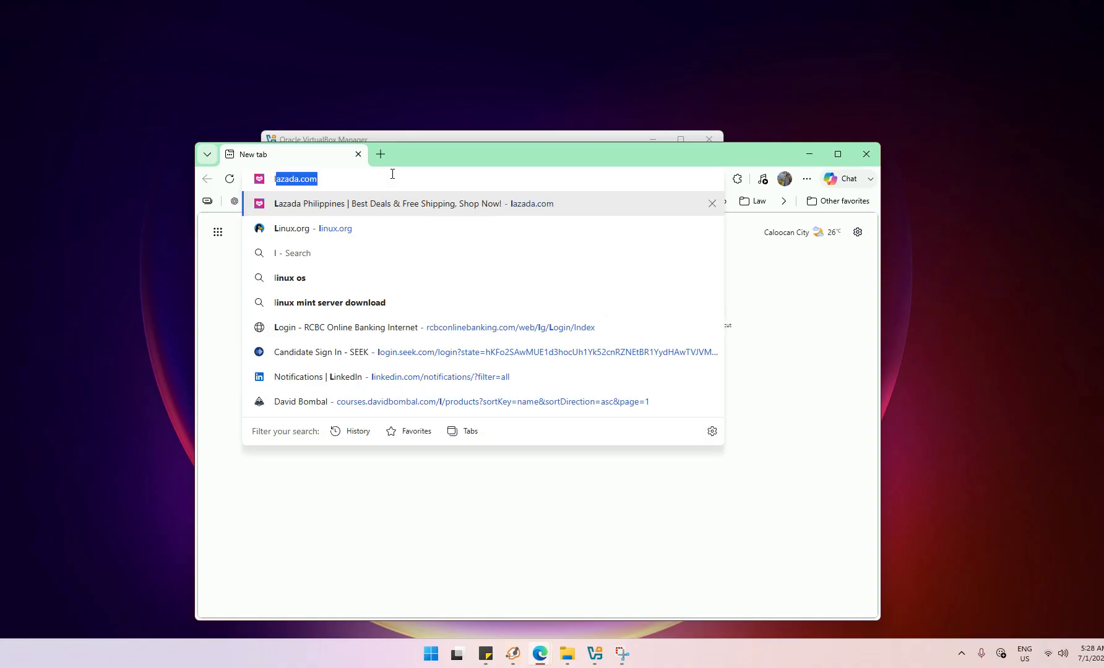
{"action": "key", "text": "Right"}
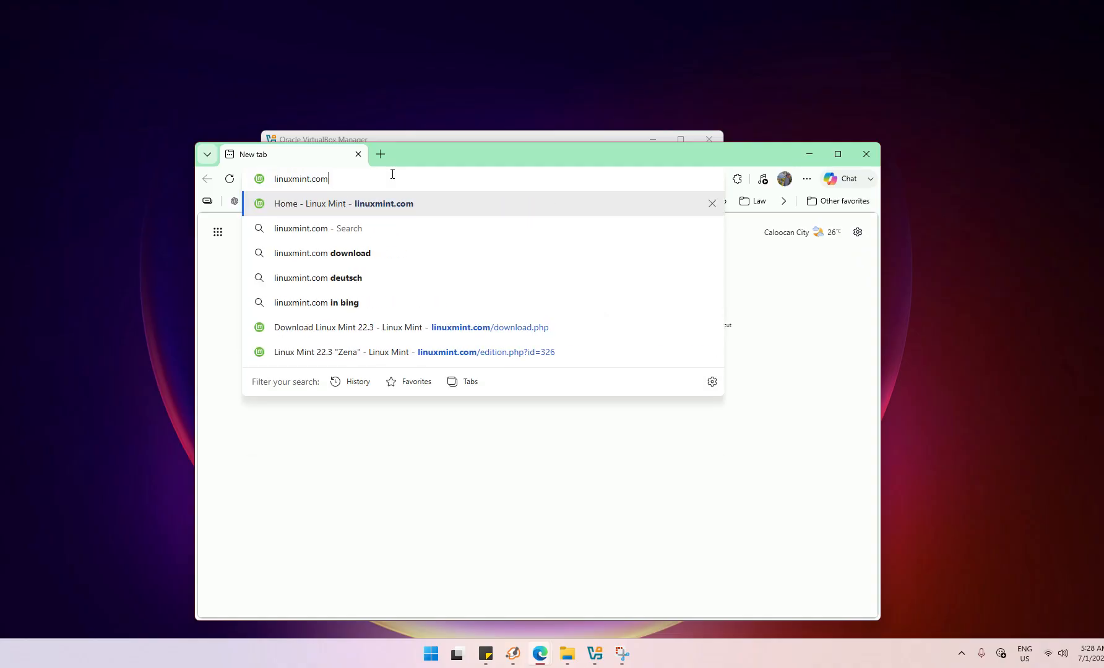
{"action": "key", "text": "Return"}
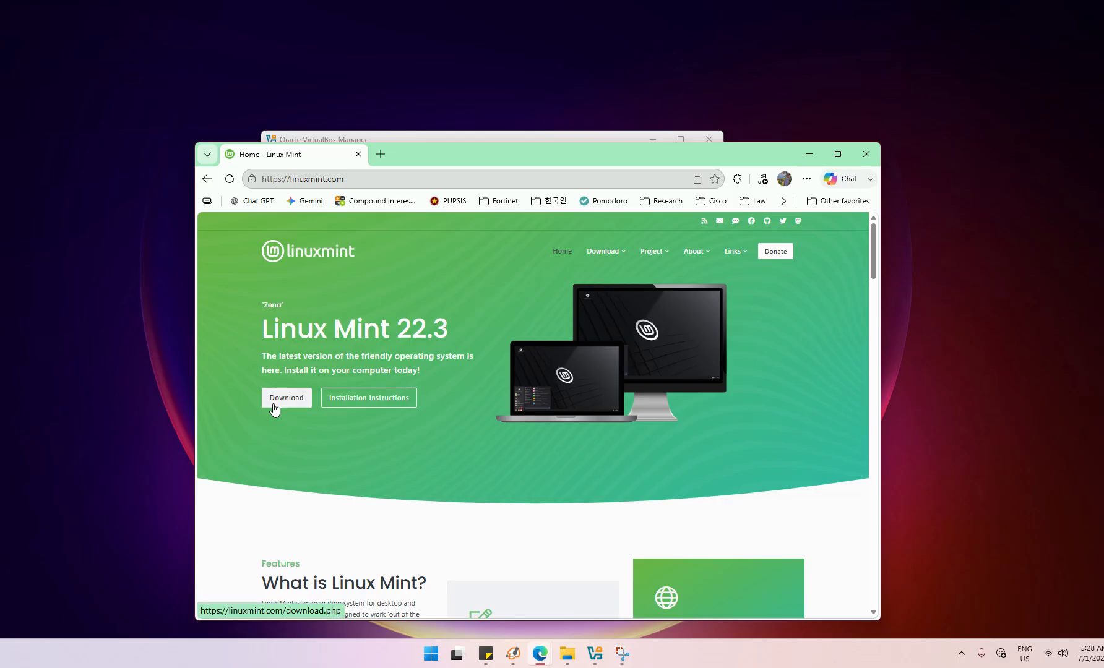
Go to the Linux Mint 22.3 Cinnamon Edition download page and look over its ISO download information.
{"action": "scroll", "coordinate": [297, 387], "scroll_direction": "down", "scroll_amount": 3}
{"action": "scroll", "coordinate": [297, 387], "scroll_direction": "up", "scroll_amount": 3}
{"action": "left_click", "coordinate": [280, 401]}
{"action": "scroll", "coordinate": [488, 405], "scroll_direction": "down", "scroll_amount": 3}
{"action": "left_click", "coordinate": [574, 398]}
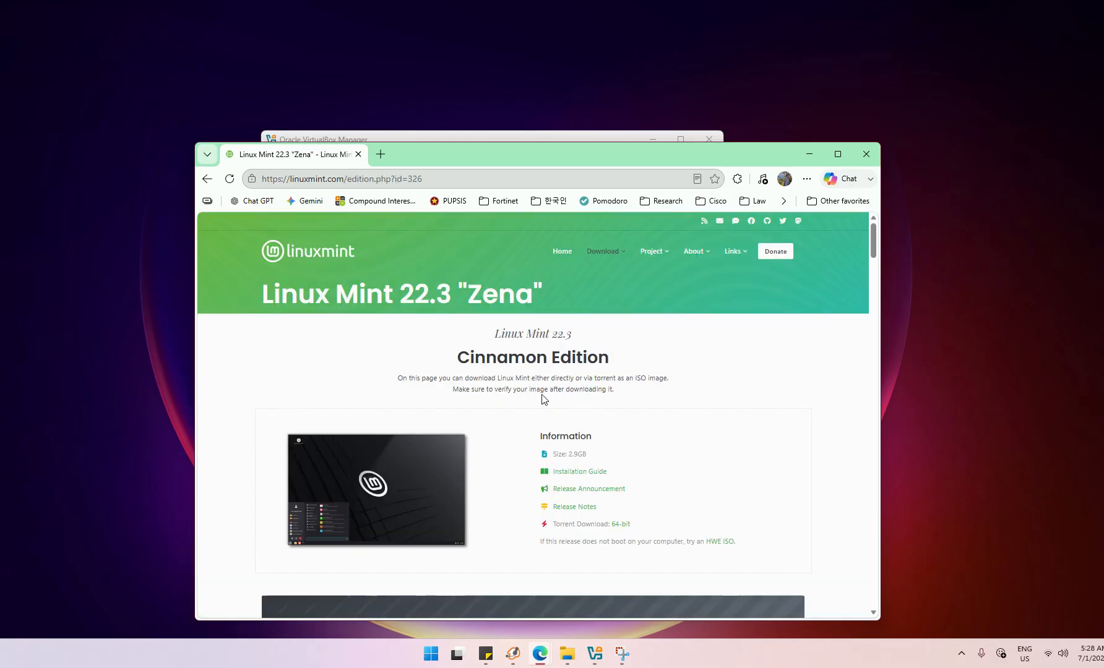
{"action": "scroll", "coordinate": [546, 404], "scroll_direction": "down", "scroll_amount": 3}
{"action": "scroll", "coordinate": [509, 442], "scroll_direction": "up", "scroll_amount": 3}
Switch to Oracle VirtualBox Manager and begin a new virtual machine named Linux Mint.
{"action": "left_click", "coordinate": [821, 156]}
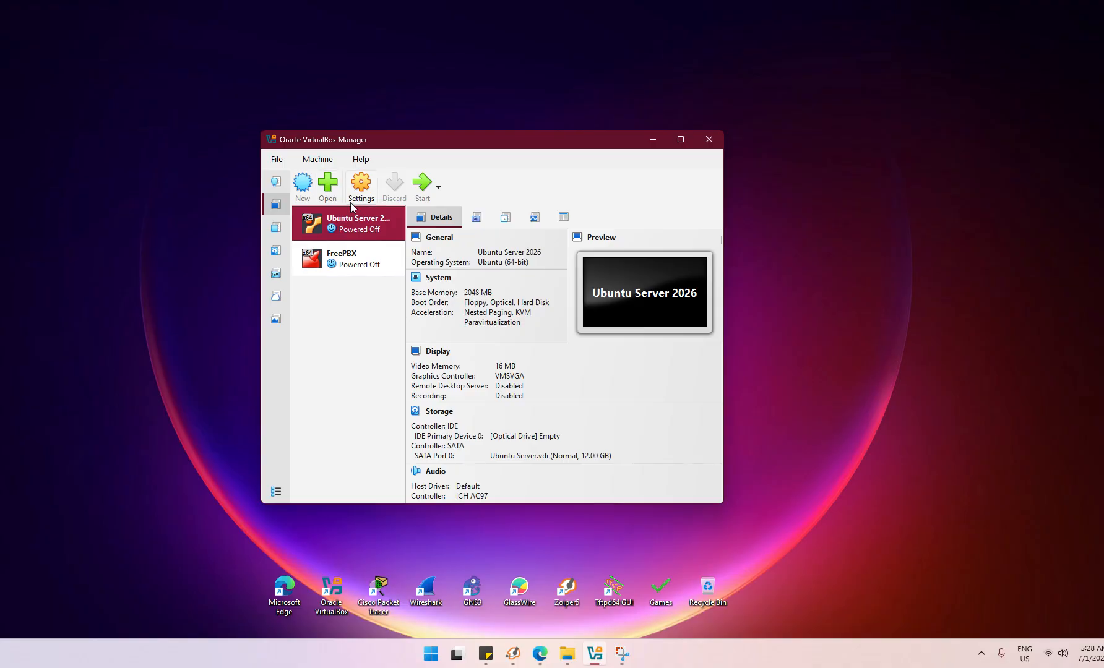
{"action": "left_click", "coordinate": [303, 184]}
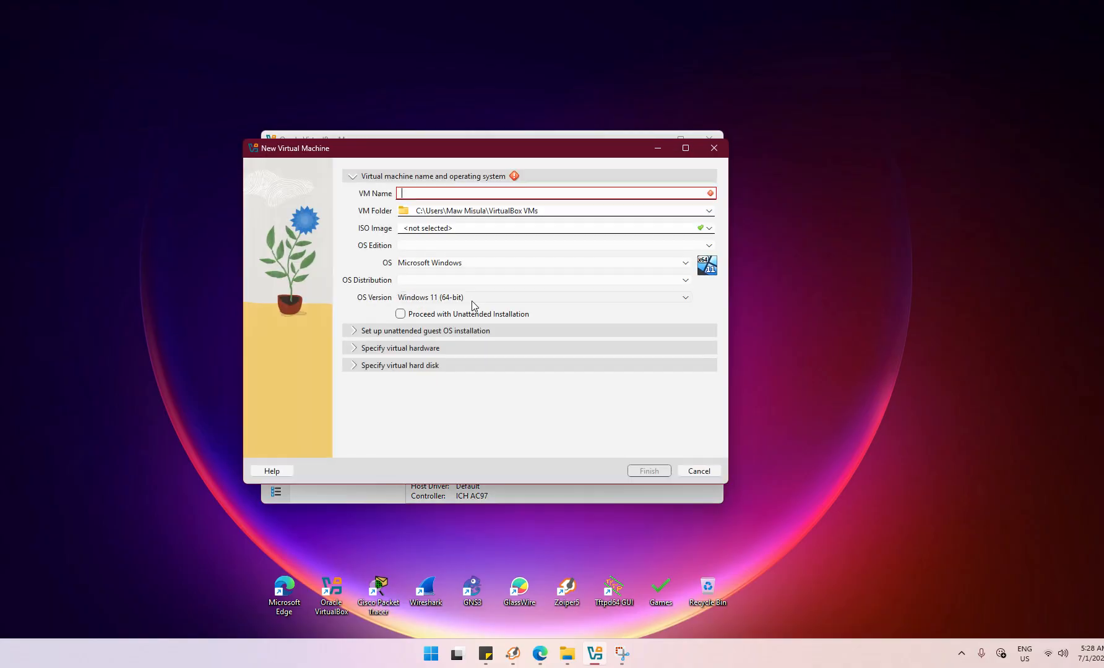
{"action": "left_click", "coordinate": [437, 194]}
{"action": "type", "text": "Li"}
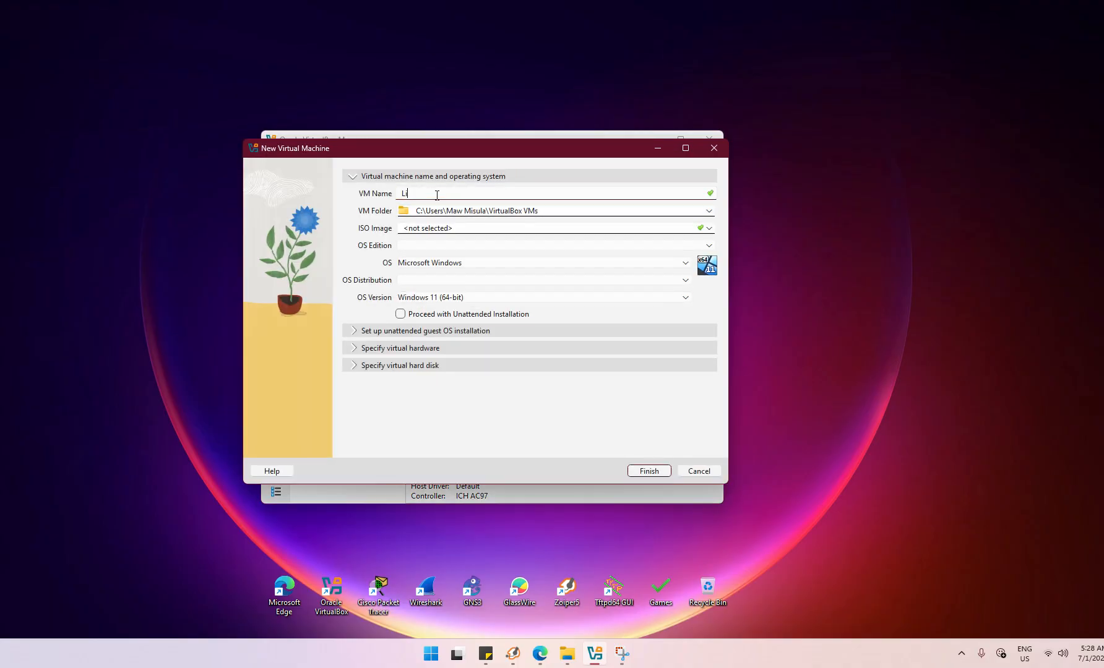
{"action": "type", "text": "nux Mint"}
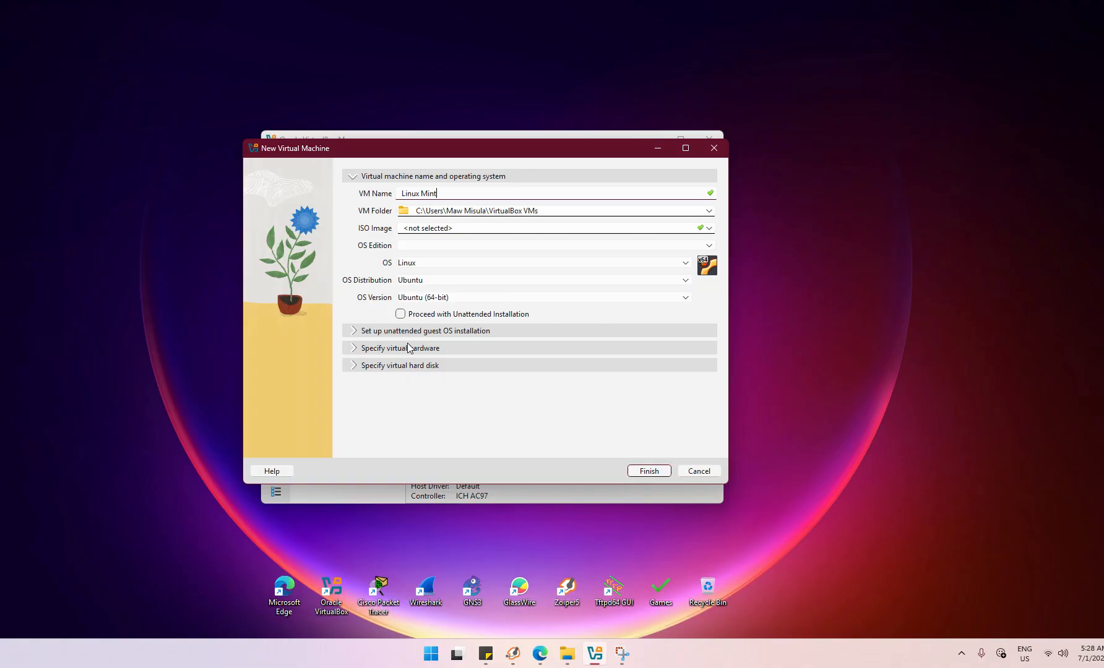
Assign 2 CPUs to the new virtual machine, keep 2048 MB of memory and a new 25 GB VDI disk, and create it.
{"action": "left_click", "coordinate": [377, 332]}
{"action": "left_click", "coordinate": [381, 339]}
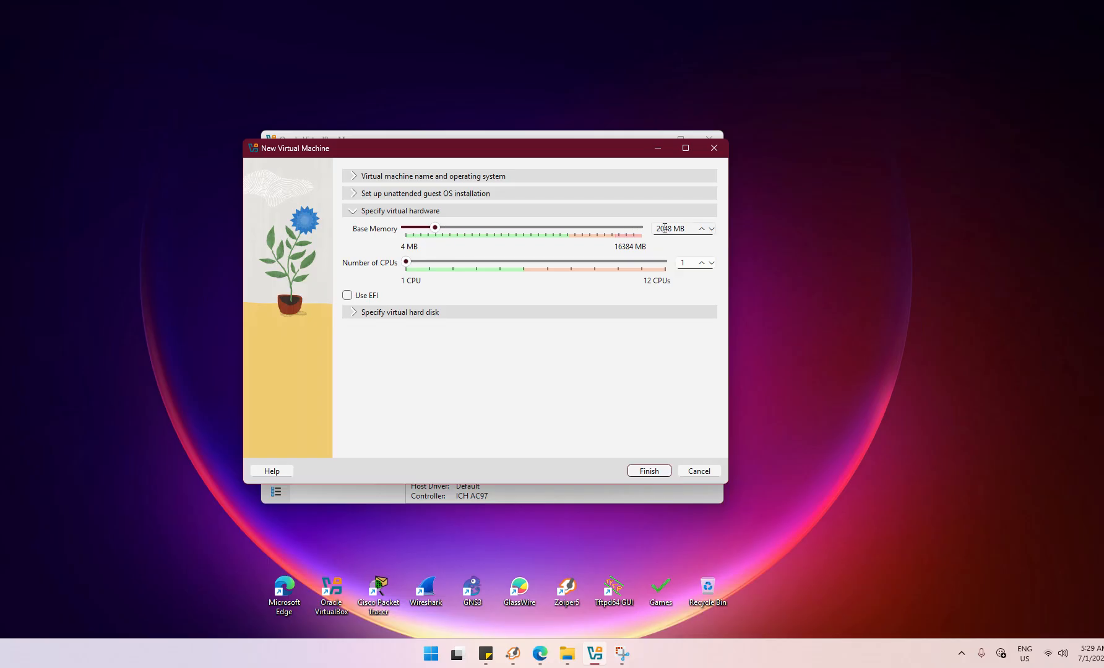
{"action": "left_click_drag", "start_coordinate": [414, 263], "coordinate": [429, 263]}
{"action": "left_click", "coordinate": [401, 313]}
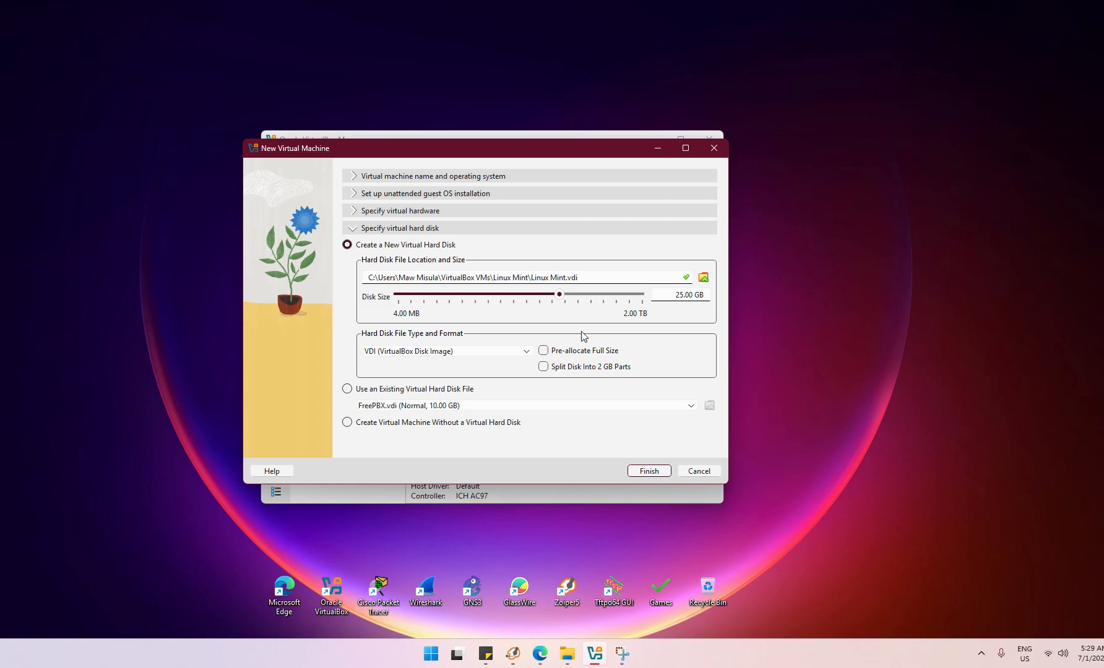
{"action": "left_click", "coordinate": [649, 472]}
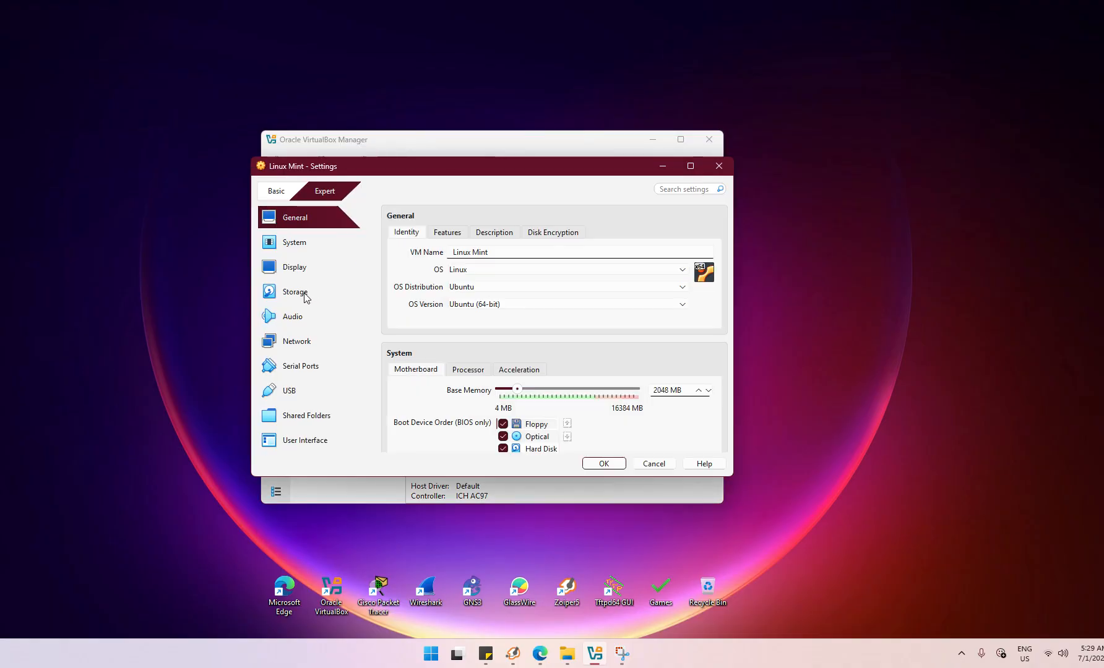
Attach Mint Linux-22.3-cinnamon-64bit.iso to the virtual machine's empty IDE optical drive as a Live CD/DVD and save the settings.
{"action": "left_click", "coordinate": [304, 293]}
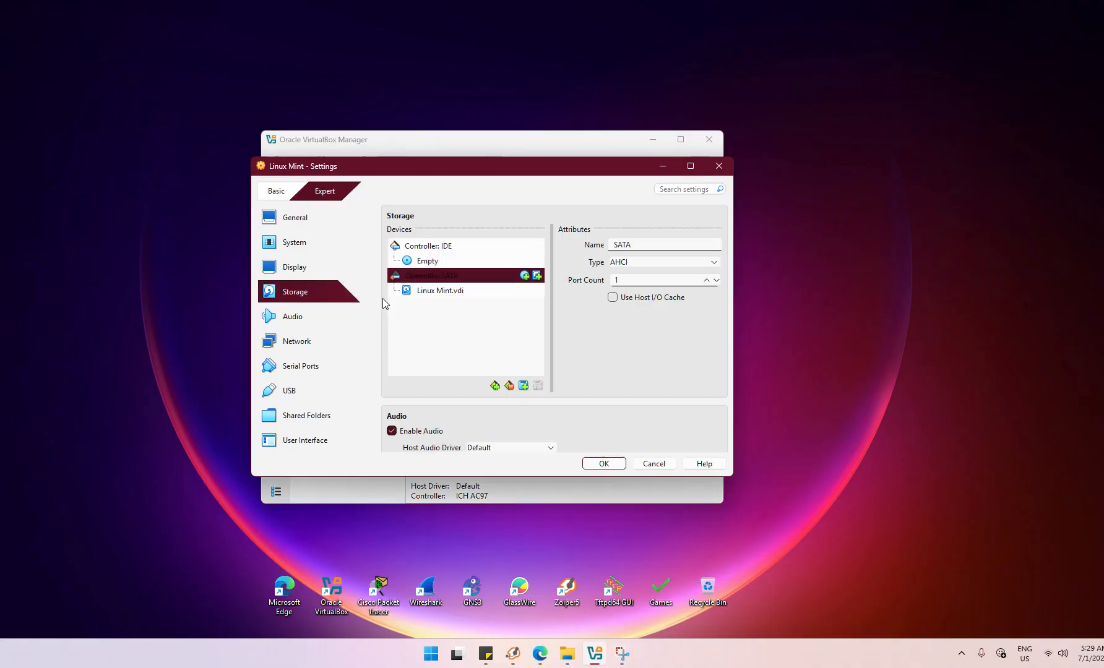
{"action": "left_click", "coordinate": [471, 261]}
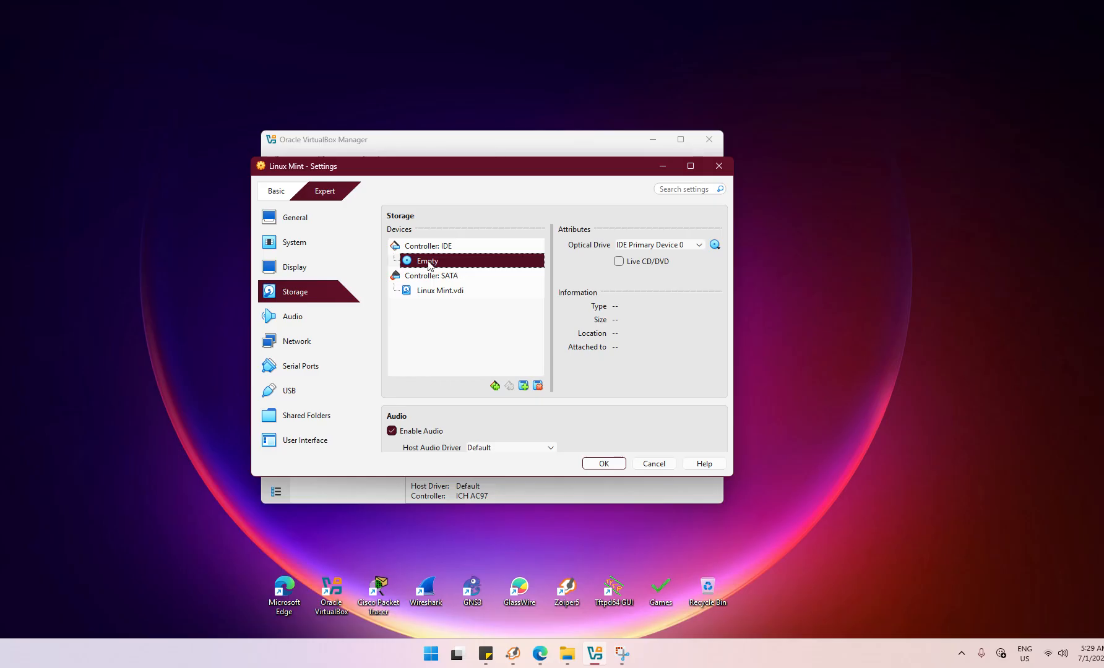
{"action": "left_click", "coordinate": [715, 245]}
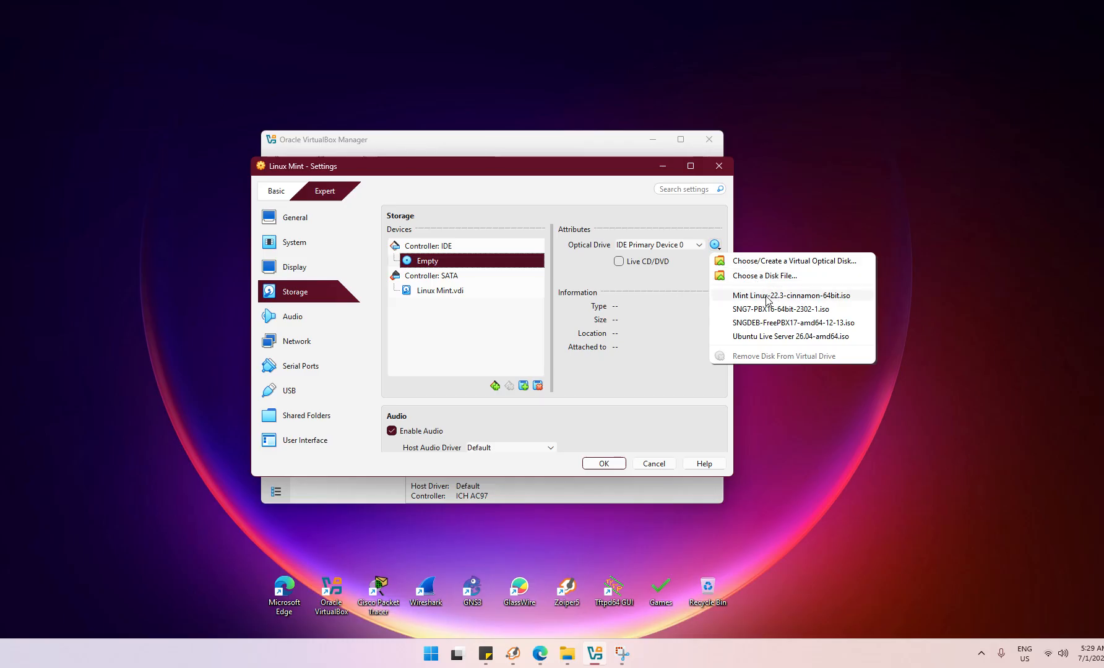
{"action": "left_click", "coordinate": [766, 296]}
{"action": "left_click", "coordinate": [619, 261]}
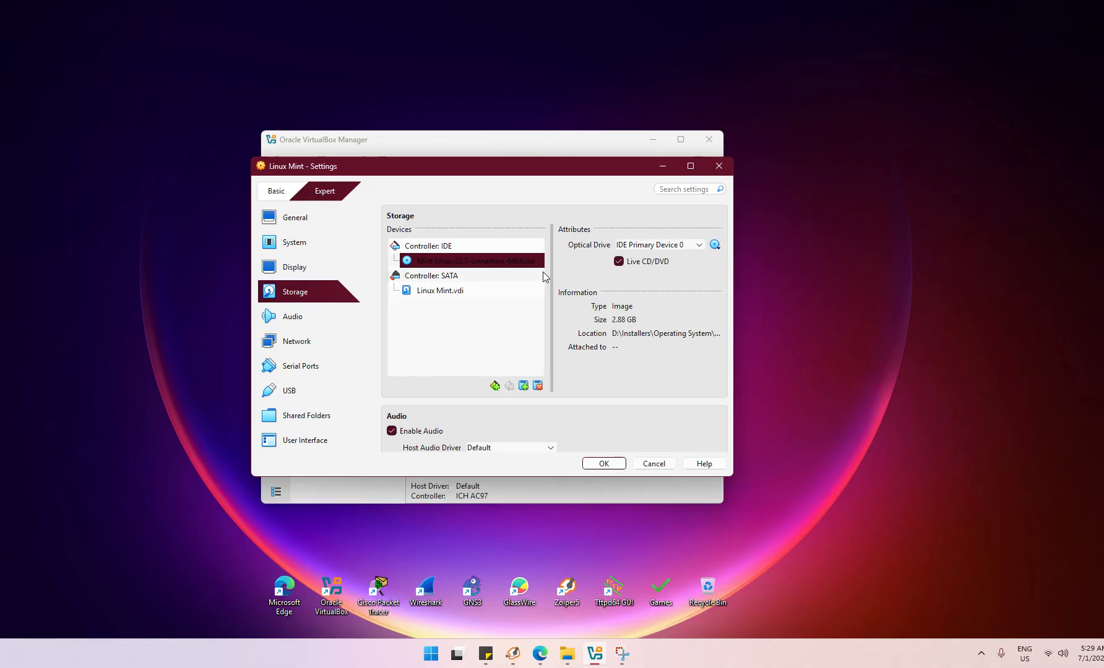
{"action": "left_click", "coordinate": [470, 275]}
{"action": "left_click", "coordinate": [469, 260]}
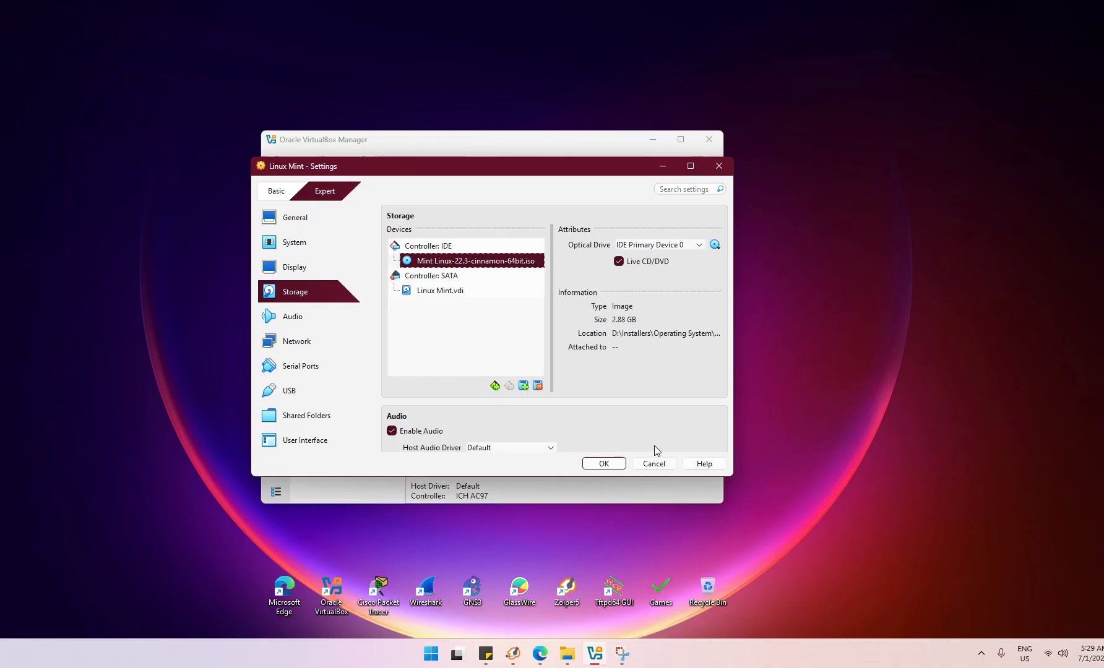
{"action": "left_click", "coordinate": [607, 464]}
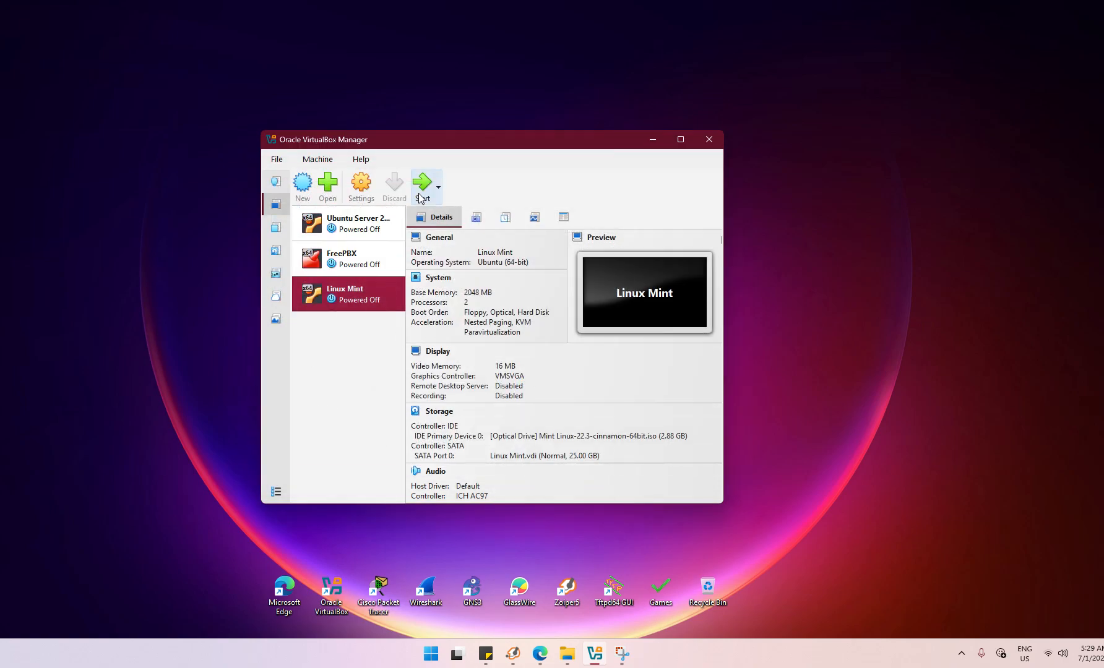
Start the Linux Mint virtual machine and dismiss the keyboard capture notification.
{"action": "left_click", "coordinate": [422, 185]}
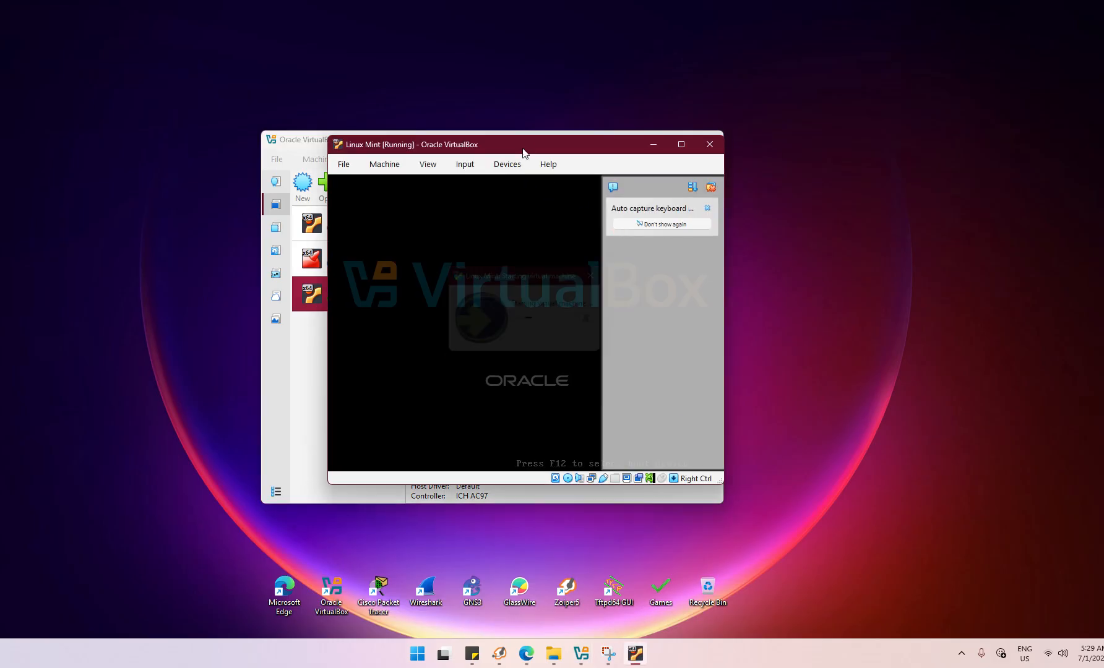
{"action": "left_click_drag", "start_coordinate": [518, 142], "coordinate": [485, 133]}
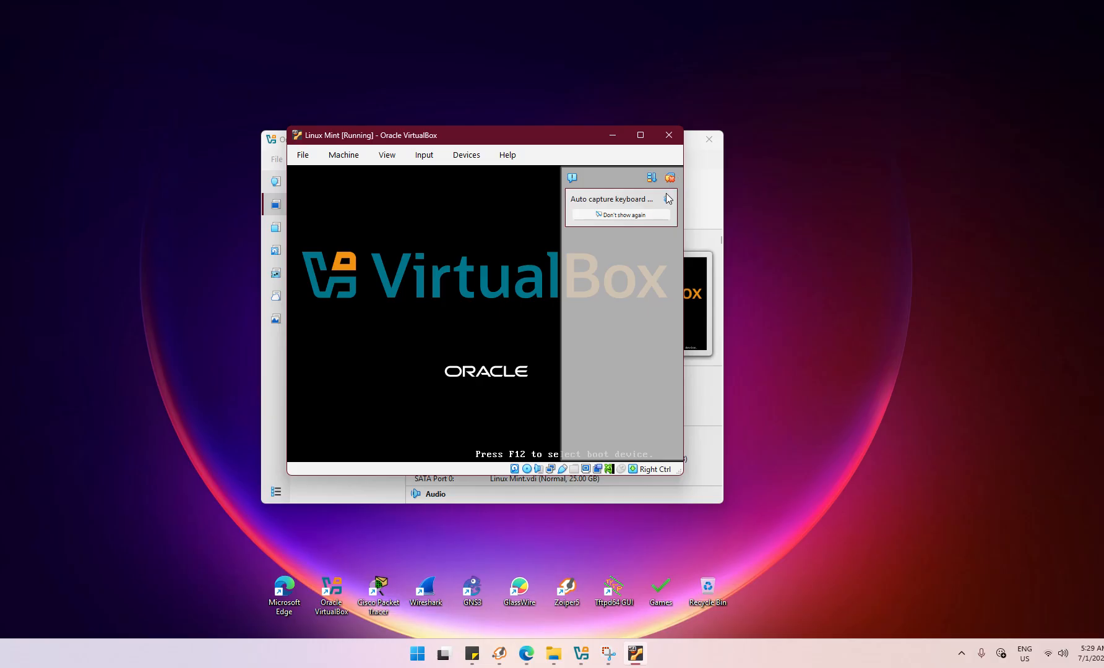
{"action": "left_click", "coordinate": [666, 193]}
{"action": "left_click", "coordinate": [661, 199]}
Boot the virtual machine with the Start Linux Mint option of the welcome boot list.
{"action": "key", "text": "Down"}
{"action": "key", "text": "Down"}
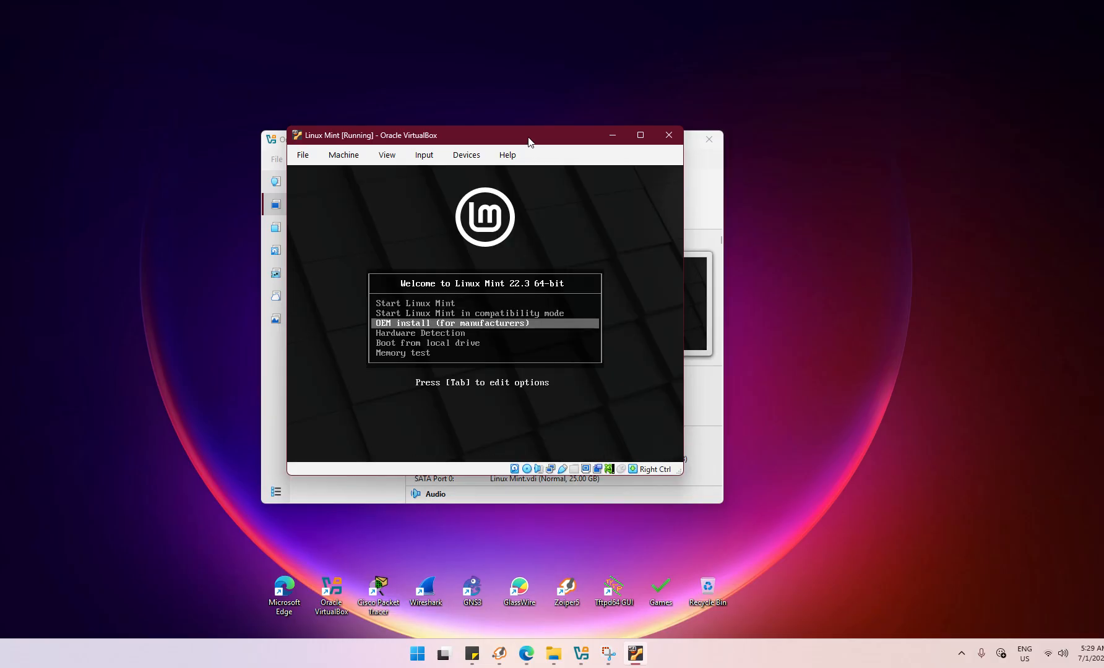
{"action": "key", "text": "Down"}
{"action": "key", "text": "Up"}
{"action": "key", "text": "Up"}
{"action": "key", "text": "Up"}
{"action": "key", "text": "Down"}
{"action": "key", "text": "Up"}
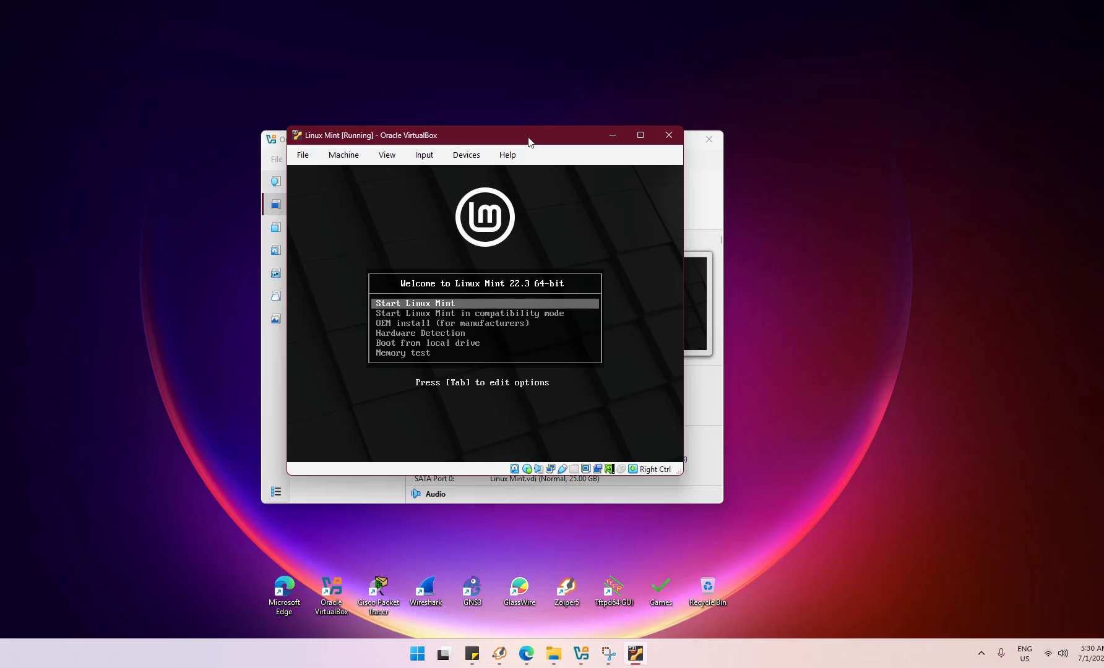
{"action": "key", "text": "Return"}
Enlarge the running virtual machine's window and reposition it so that it fits fully on the host desktop.
{"action": "left_click_drag", "start_coordinate": [515, 138], "coordinate": [466, 97]}
{"action": "left_click_drag", "start_coordinate": [684, 388], "coordinate": [786, 540]}
{"action": "left_click", "coordinate": [774, 164]}
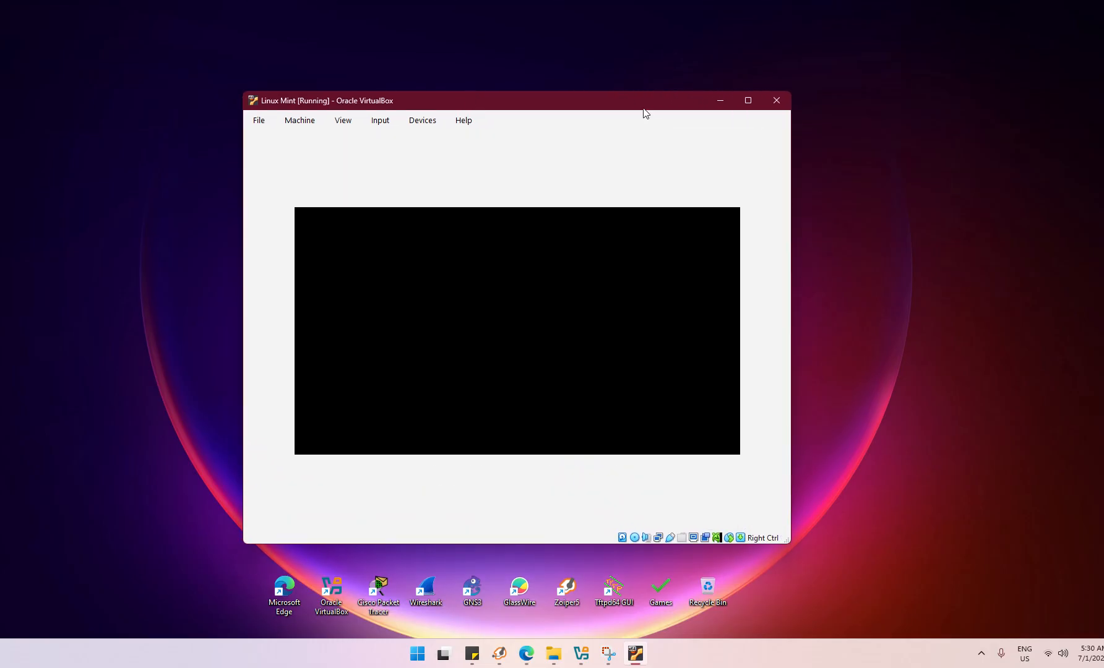
{"action": "mouse_move", "coordinate": [628, 105]}
{"action": "left_mouse_down"}
{"action": "mouse_move", "coordinate": [616, 102]}
{"action": "mouse_move", "coordinate": [617, 118]}
{"action": "left_mouse_up"}
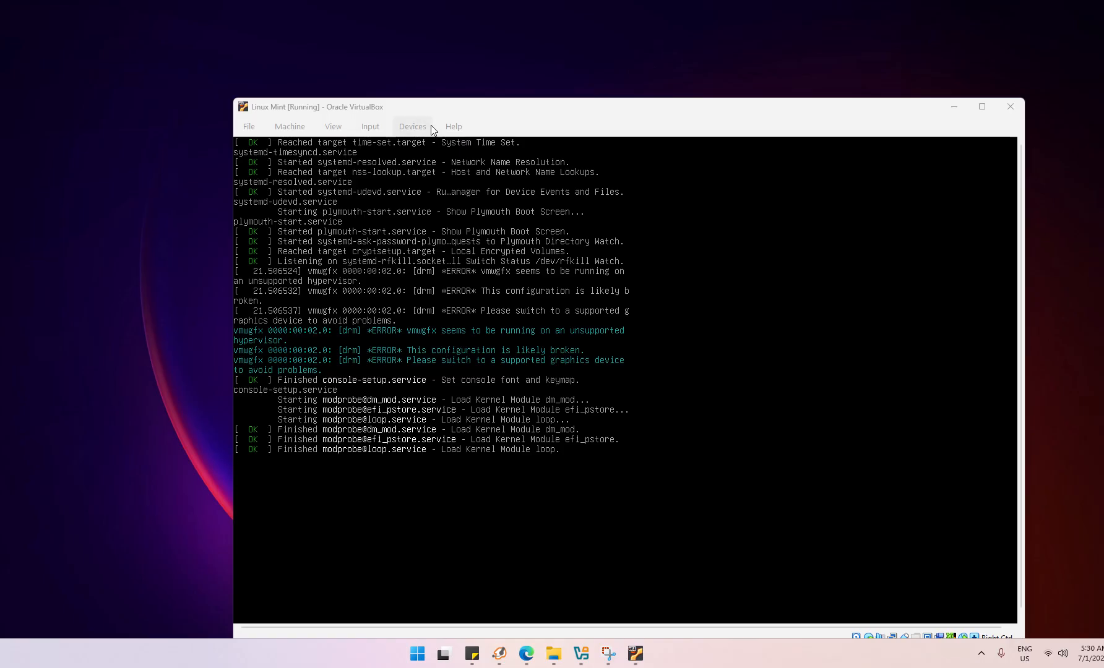
{"action": "left_click_drag", "start_coordinate": [549, 104], "coordinate": [453, 67]}
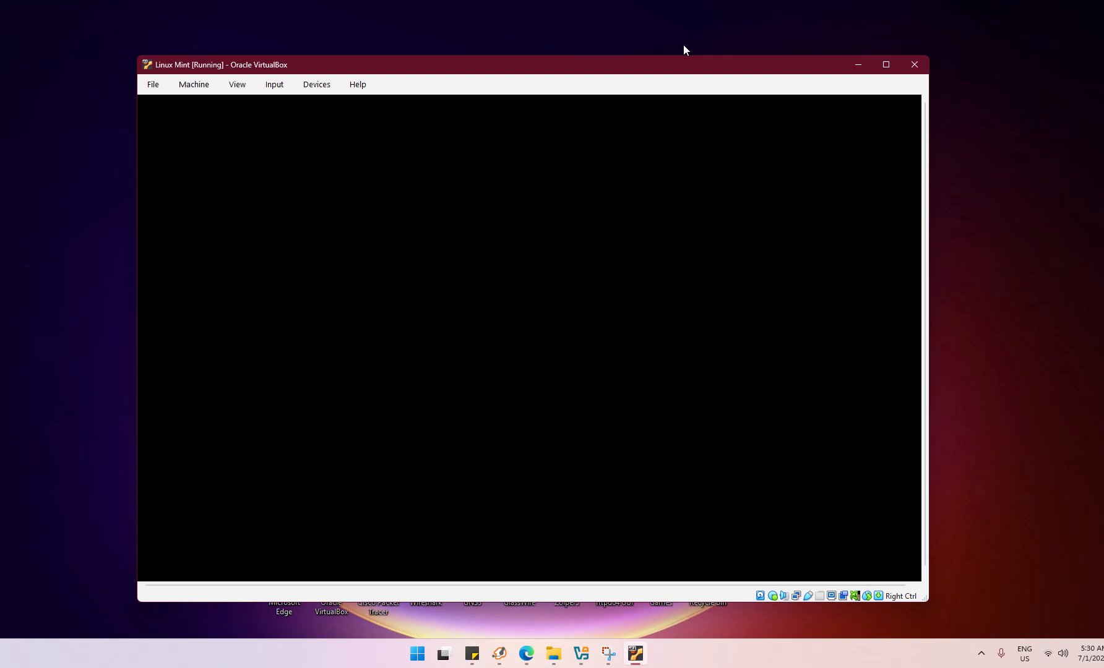
{"action": "left_click_drag", "start_coordinate": [663, 63], "coordinate": [664, 68]}
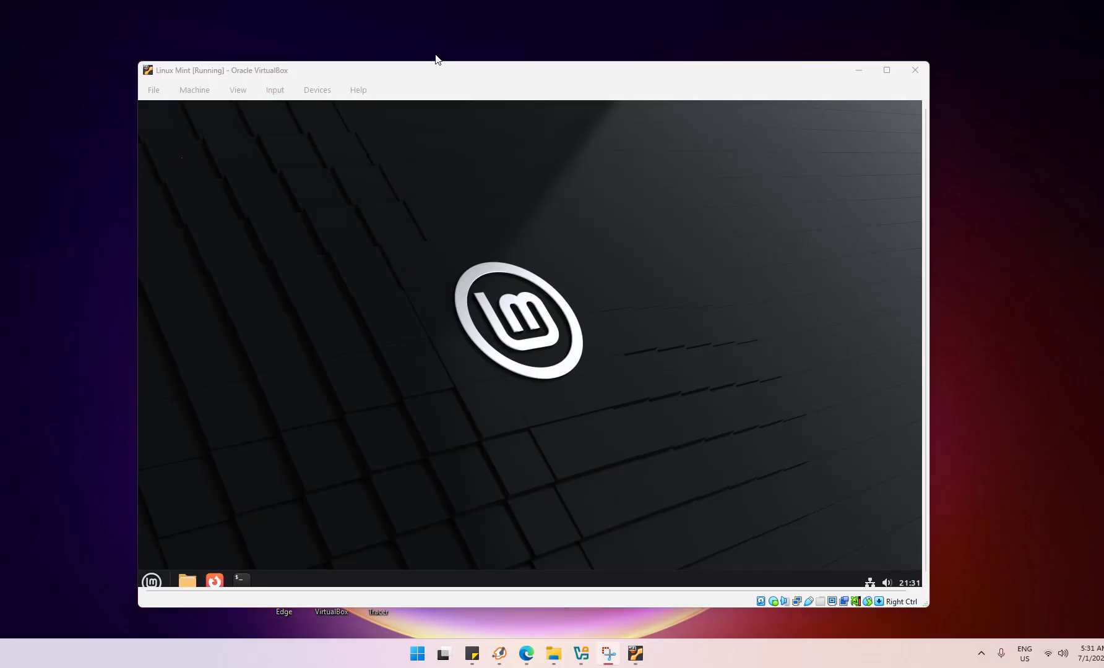
{"action": "left_click_drag", "start_coordinate": [432, 254], "coordinate": [654, 432]}
{"action": "left_click_drag", "start_coordinate": [425, 233], "coordinate": [673, 464]}
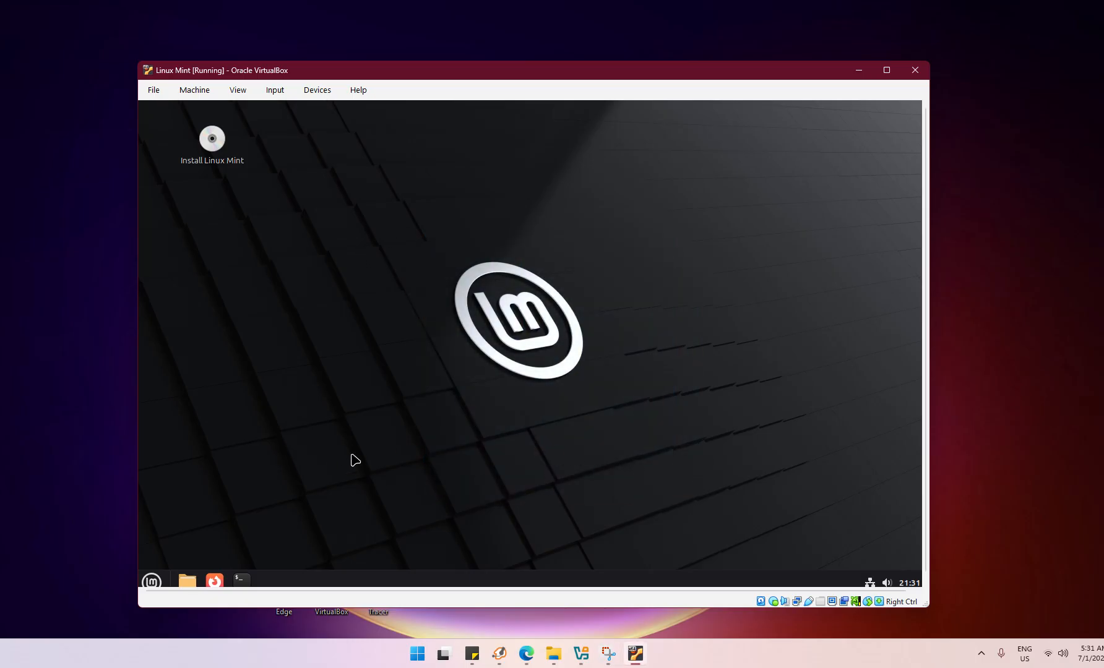
{"action": "left_click_drag", "start_coordinate": [212, 154], "coordinate": [180, 170]}
{"action": "left_click", "coordinate": [205, 229]}
Launch the Linux Mint installer from the live desktop.
{"action": "double_click", "coordinate": [207, 149]}
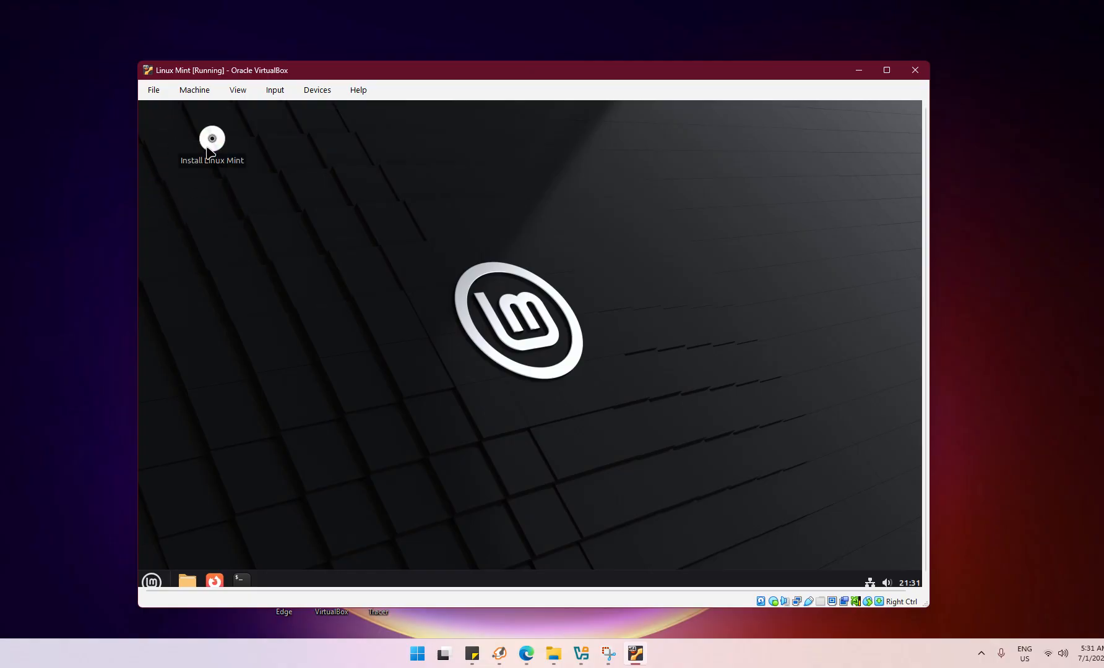
{"action": "left_click", "coordinate": [224, 145]}
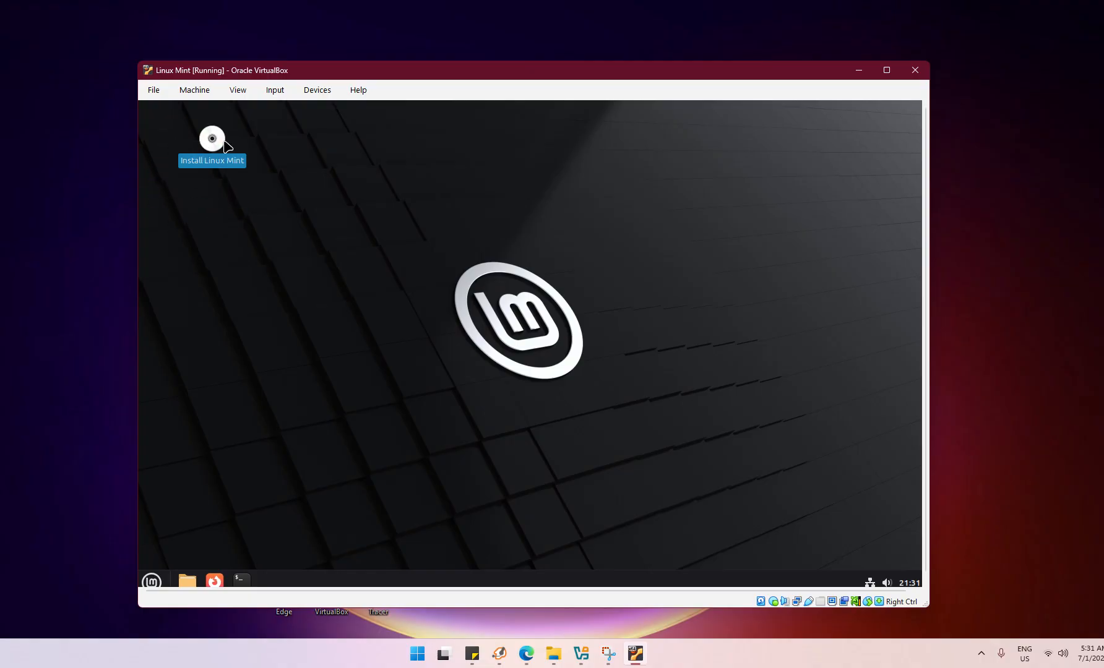
{"action": "double_click", "coordinate": [224, 146]}
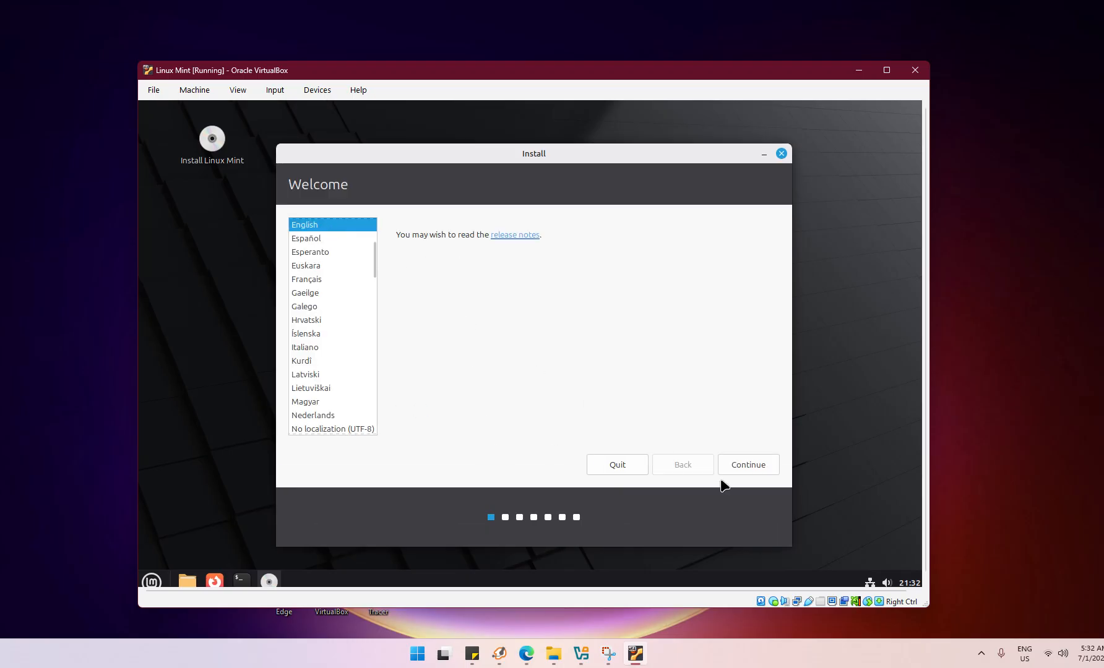
Accept English as the installer language and the English (US) keyboard layout, and continue without installing multimedia codecs.
{"action": "left_click", "coordinate": [736, 466]}
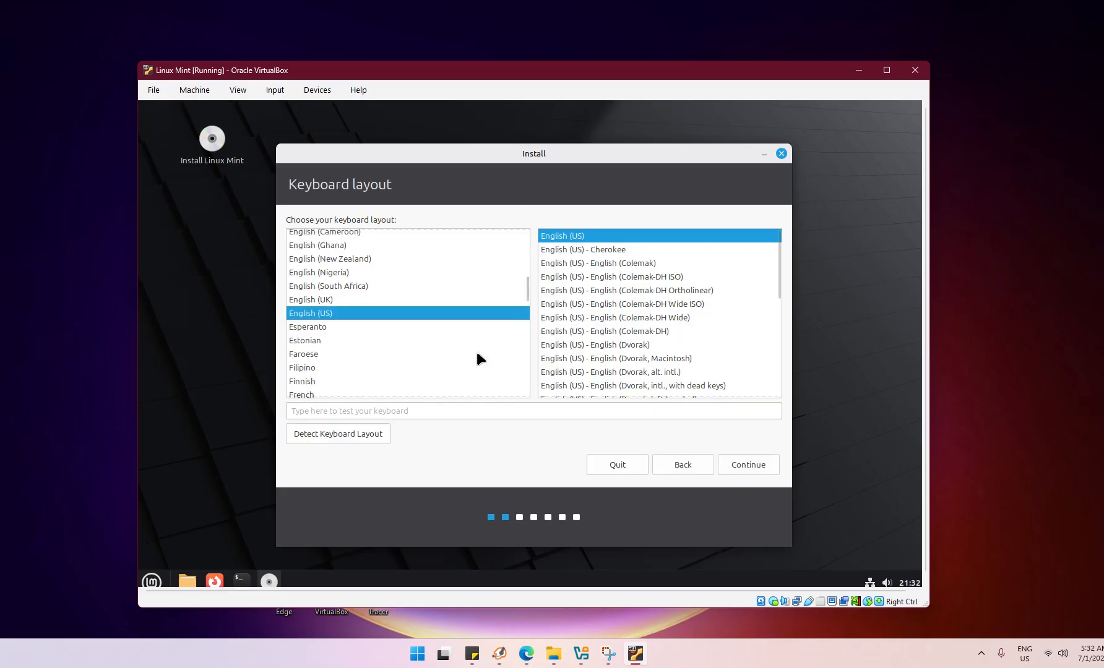
{"action": "left_click", "coordinate": [735, 458]}
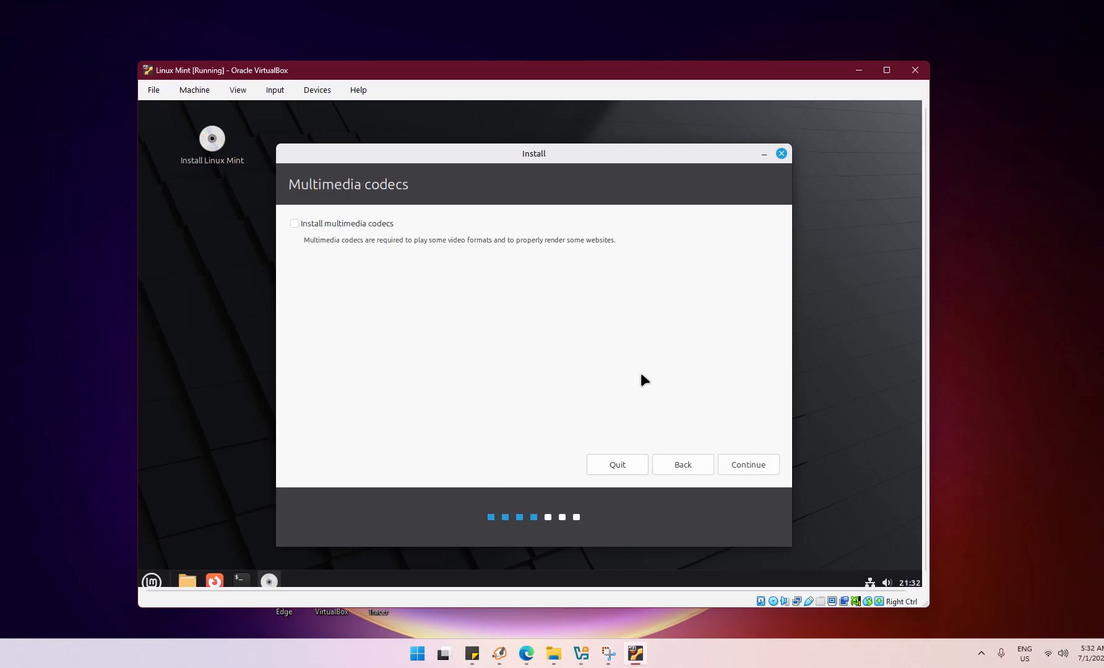
{"action": "left_click", "coordinate": [746, 467]}
{"action": "mouse_move", "coordinate": [565, 158]}
{"action": "left_mouse_down"}
{"action": "mouse_move", "coordinate": [557, 145]}
{"action": "mouse_move", "coordinate": [564, 167]}
{"action": "left_mouse_up"}
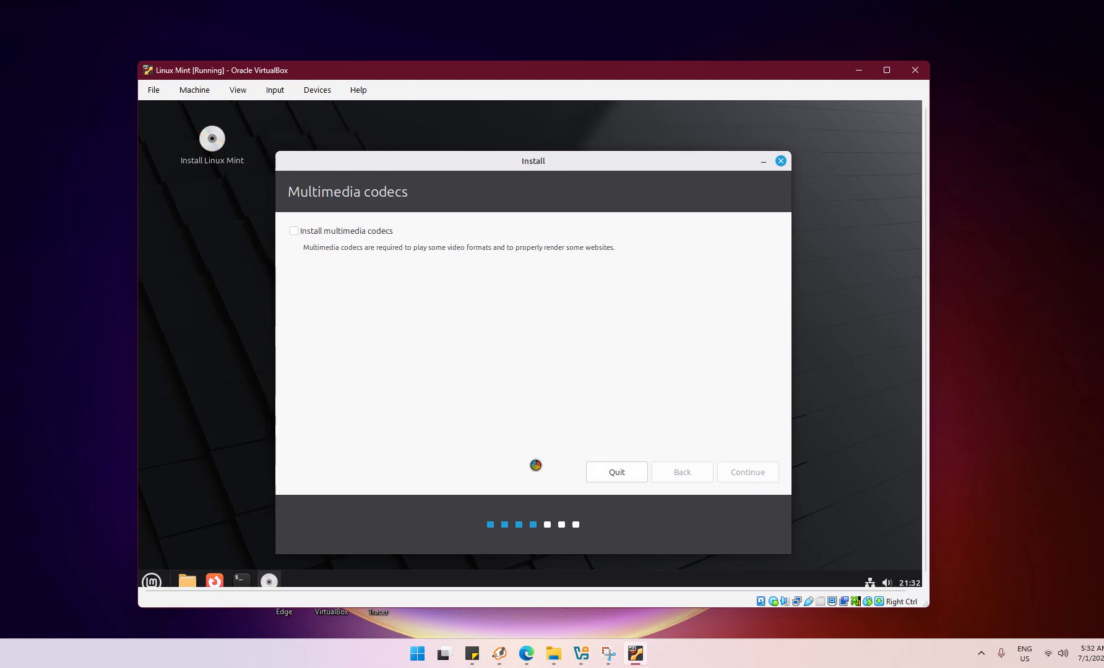
{"action": "mouse_move", "coordinate": [269, 581]}
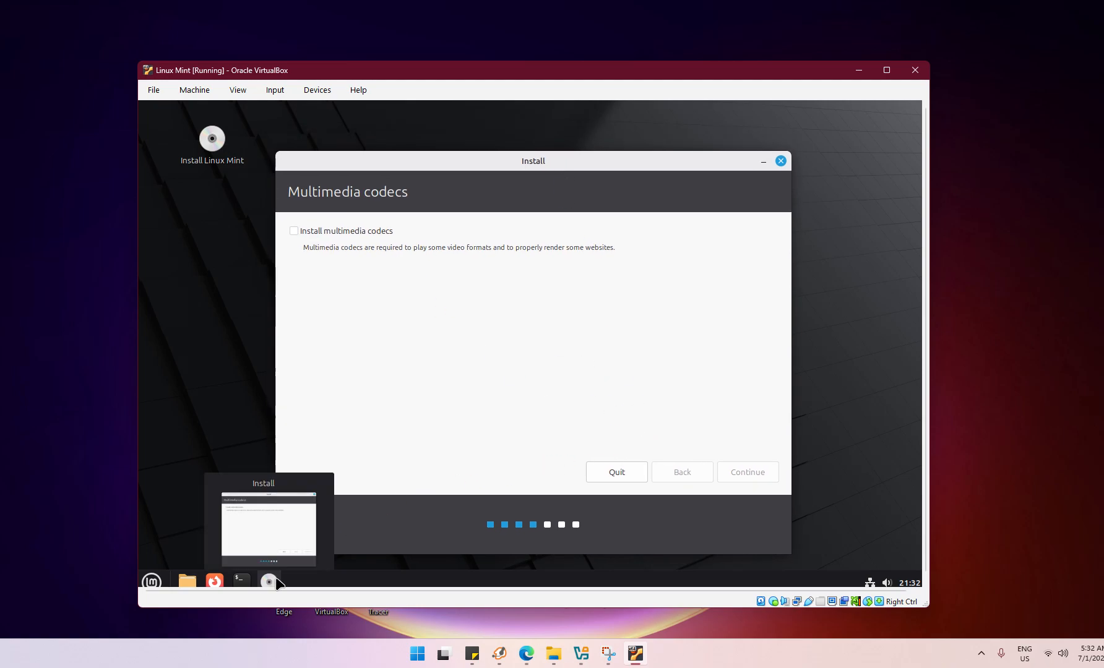
{"action": "left_click", "coordinate": [151, 582]}
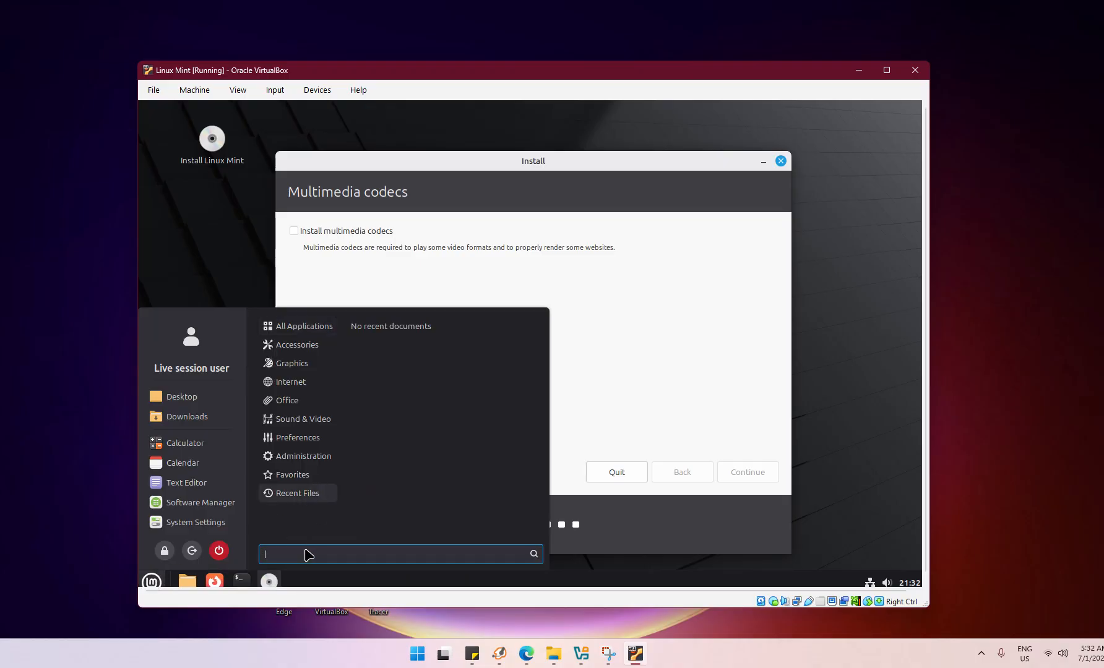
{"action": "left_click", "coordinate": [656, 386]}
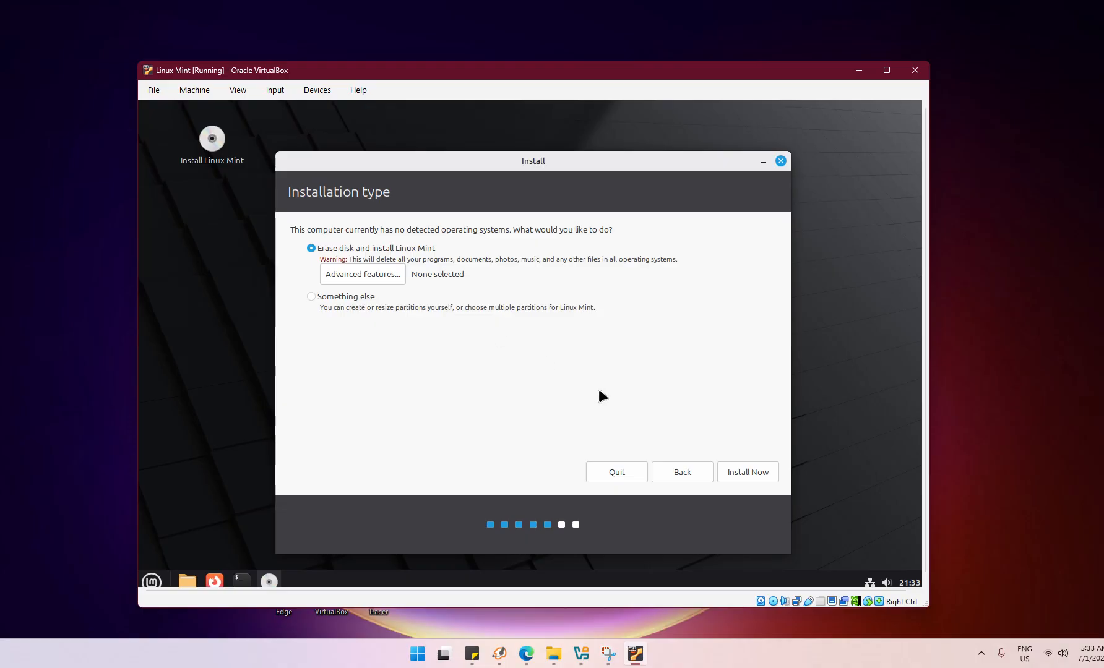
Install with the whole disk erased, confirm writing the partition changes, and accept Manila as the time zone location.
{"action": "left_click", "coordinate": [751, 469]}
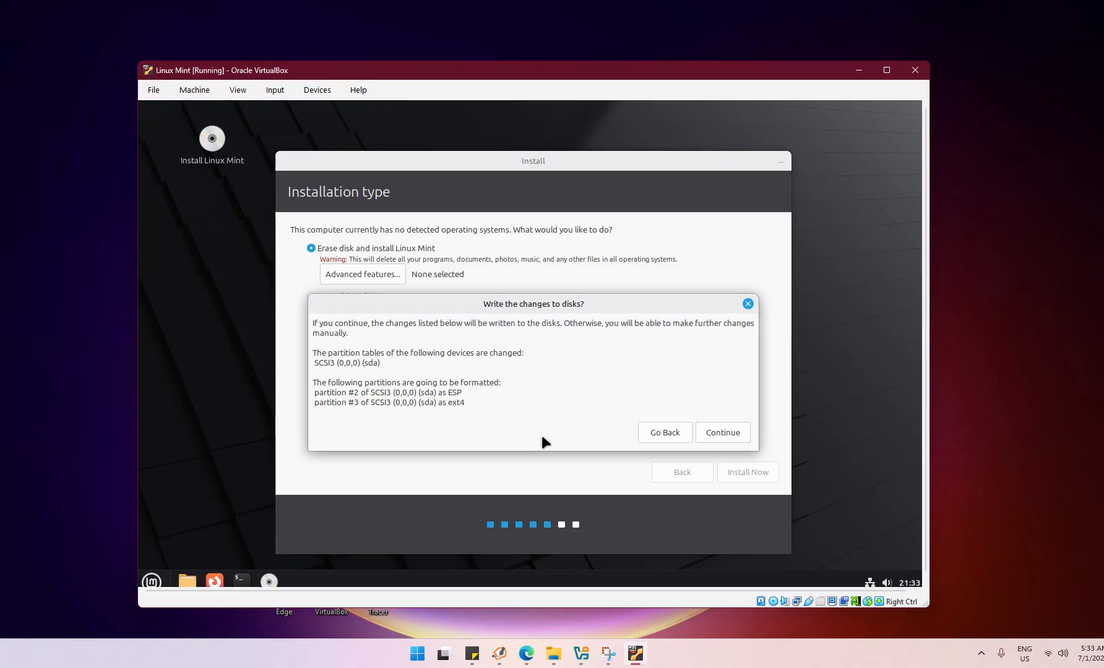
{"action": "left_click", "coordinate": [718, 432]}
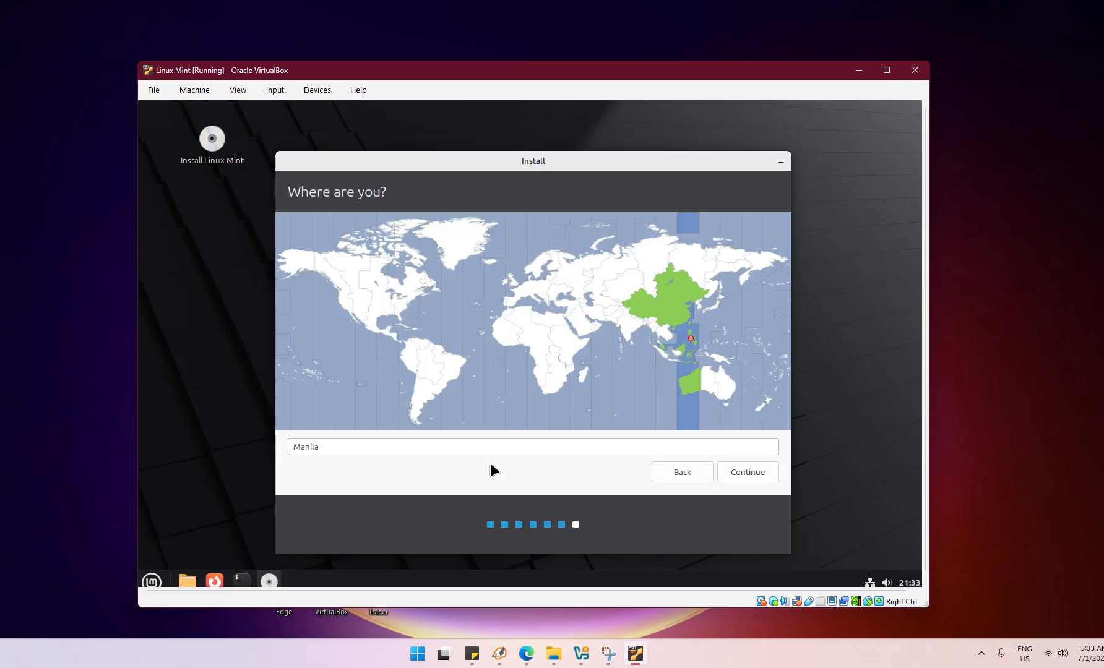
{"action": "left_click", "coordinate": [732, 472]}
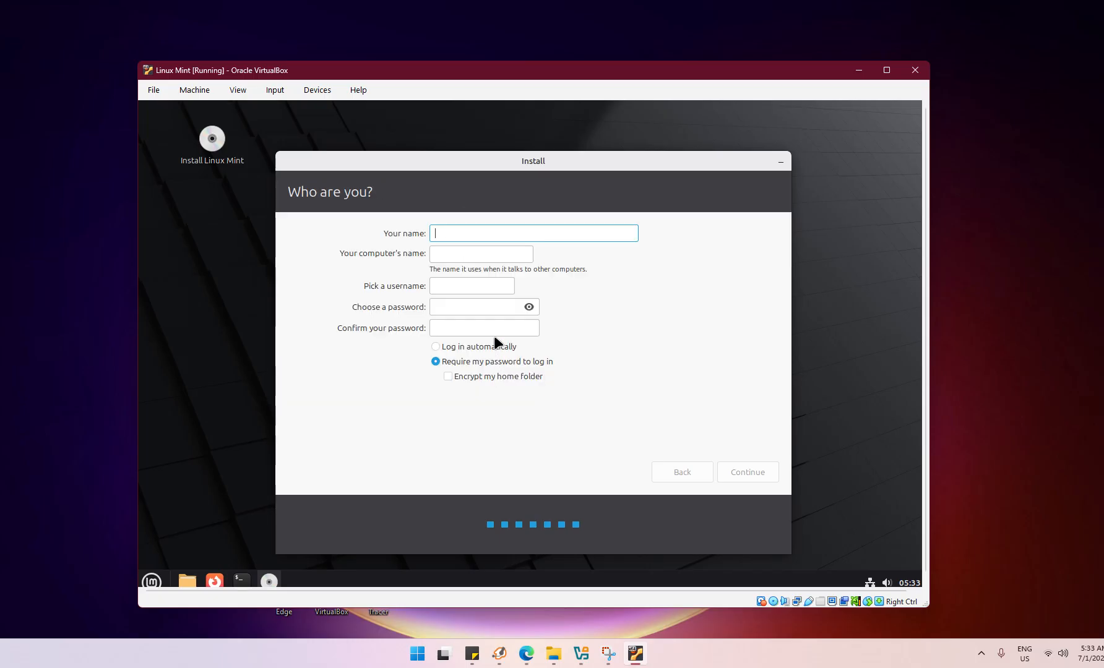
Enter the account holder's name, enter and confirm the account password, and start copying the system files with password login required.
{"action": "type", "text": "mawx"}
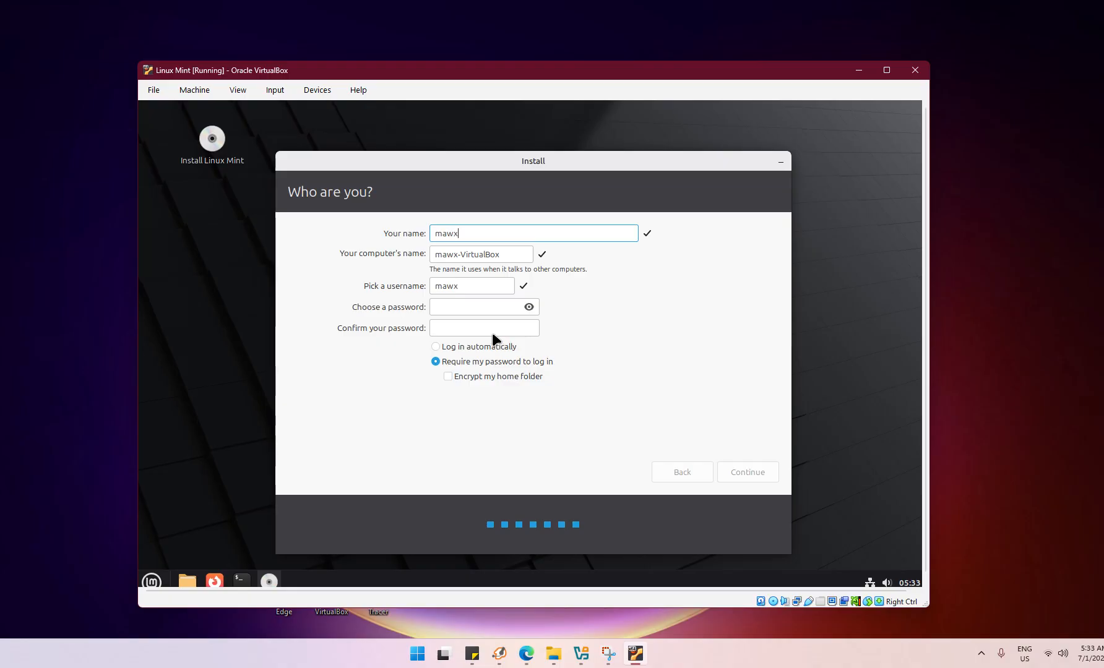
{"action": "left_click", "coordinate": [471, 311]}
{"action": "type", "text": "******"}
{"action": "key", "text": "Tab"}
{"action": "type", "text": "******"}
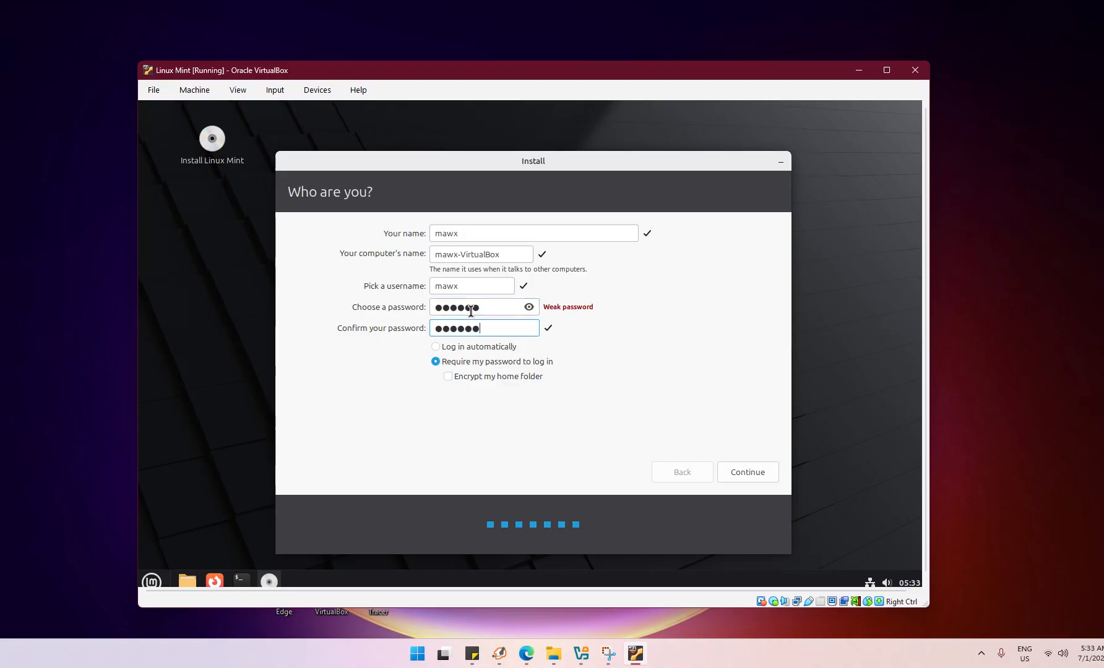
{"action": "left_click", "coordinate": [747, 471]}
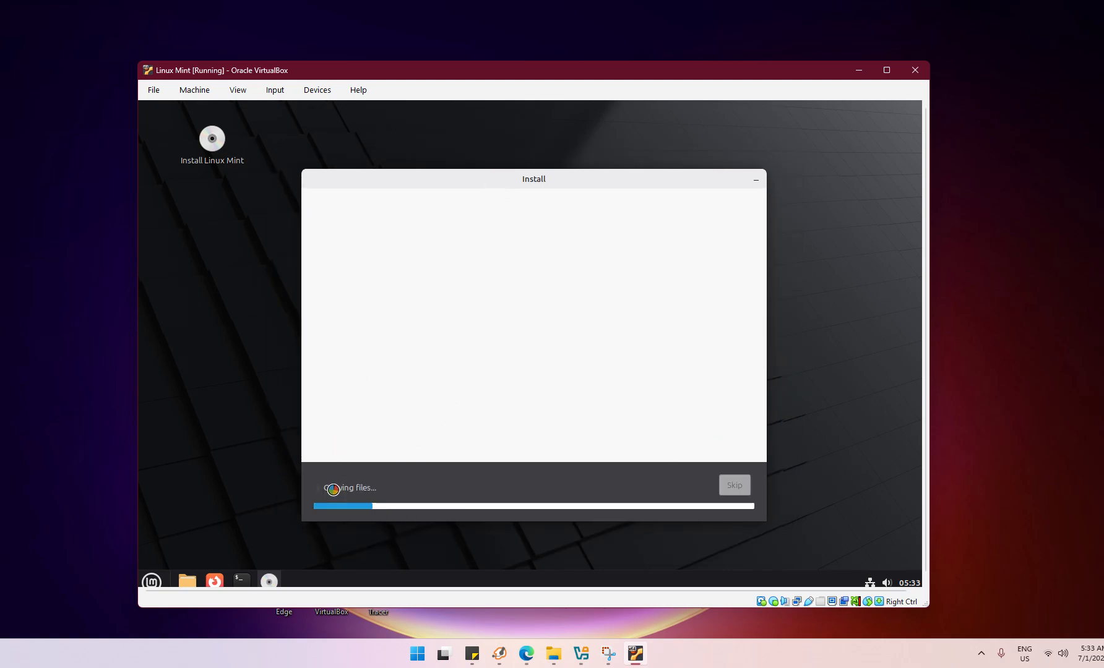
Expand the detailed installation log below the installer's slideshow.
{"action": "left_click", "coordinate": [333, 489]}
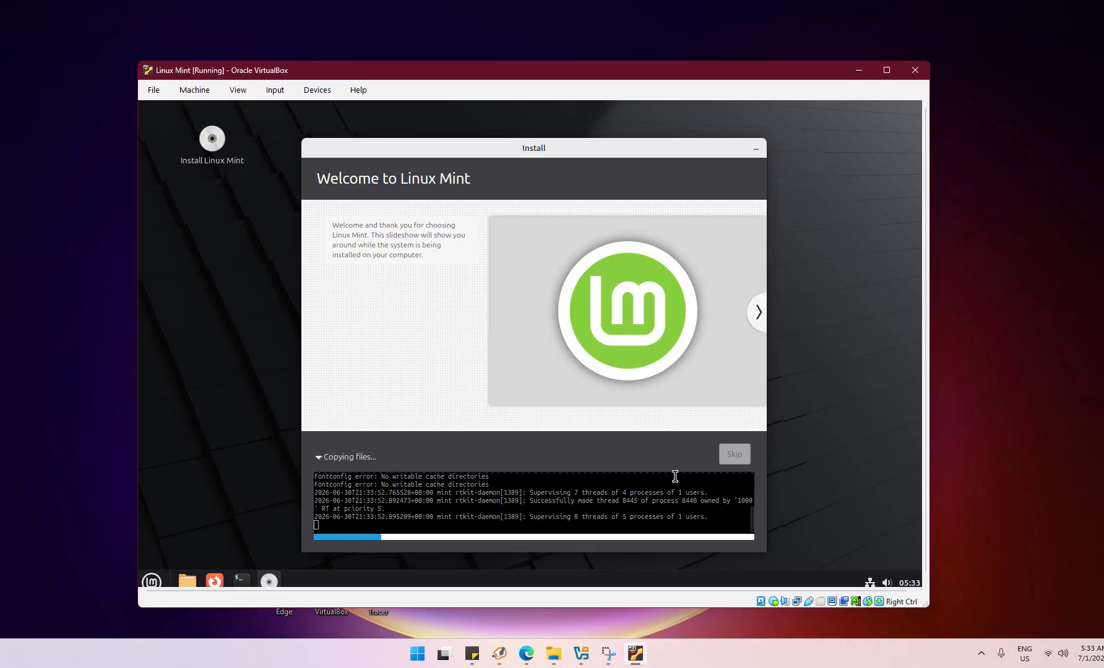
{"action": "left_click", "coordinate": [459, 32]}
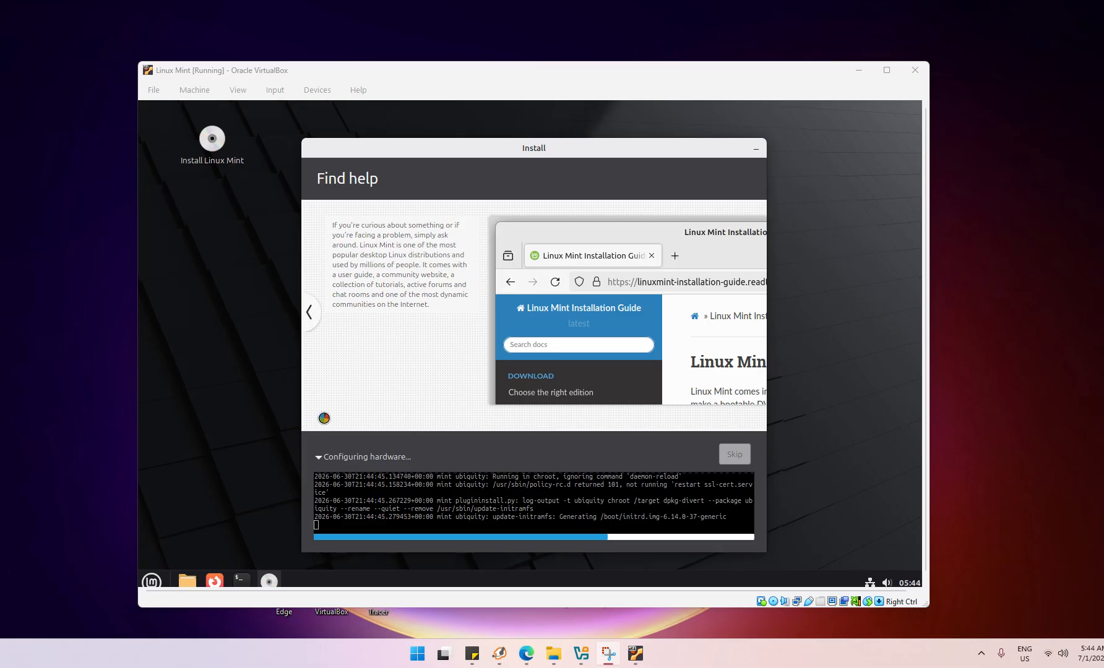
Launch LibreOffice Writer from the live session's Office applications, restore its window to a smaller size, and close it.
{"action": "left_click", "coordinate": [164, 479]}
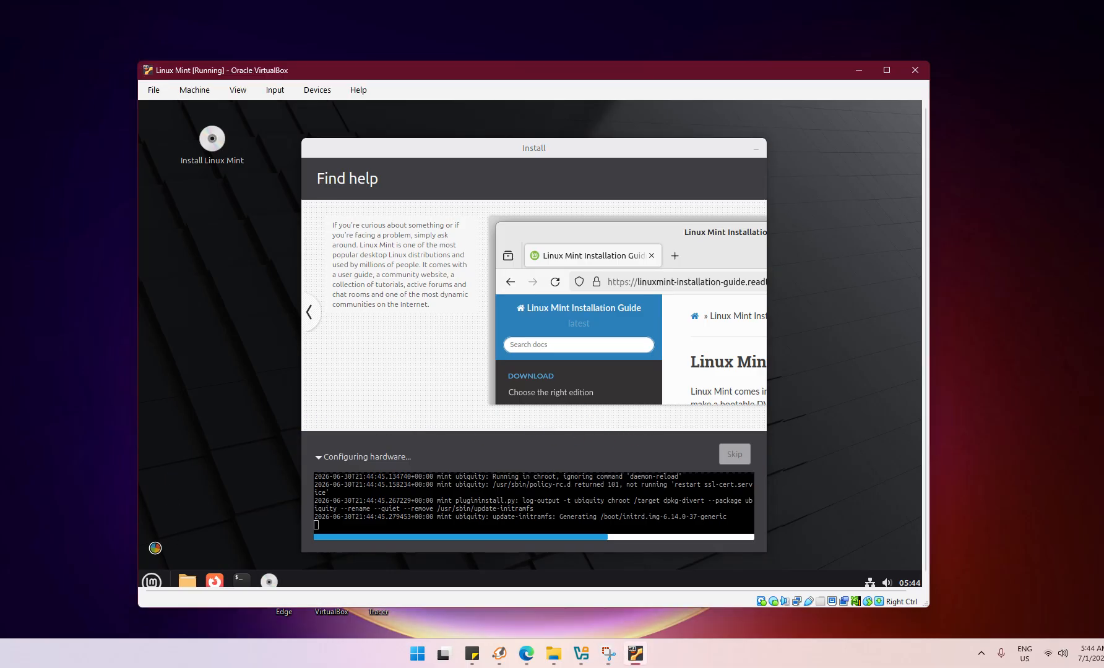
{"action": "left_click", "coordinate": [151, 582]}
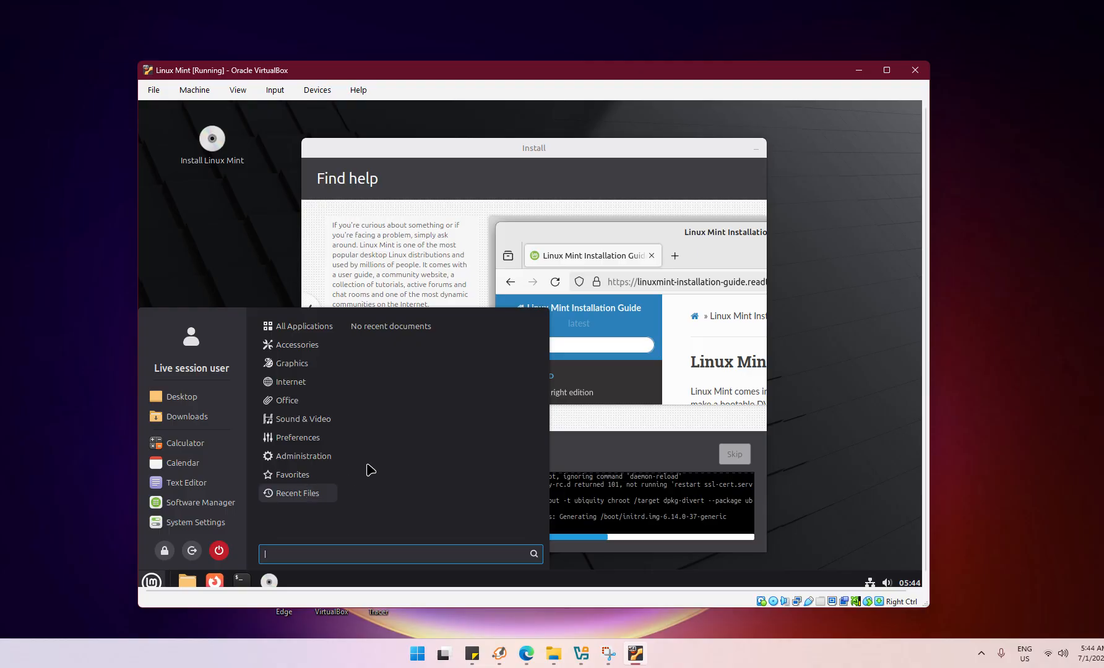
{"action": "mouse_move", "coordinate": [288, 405]}
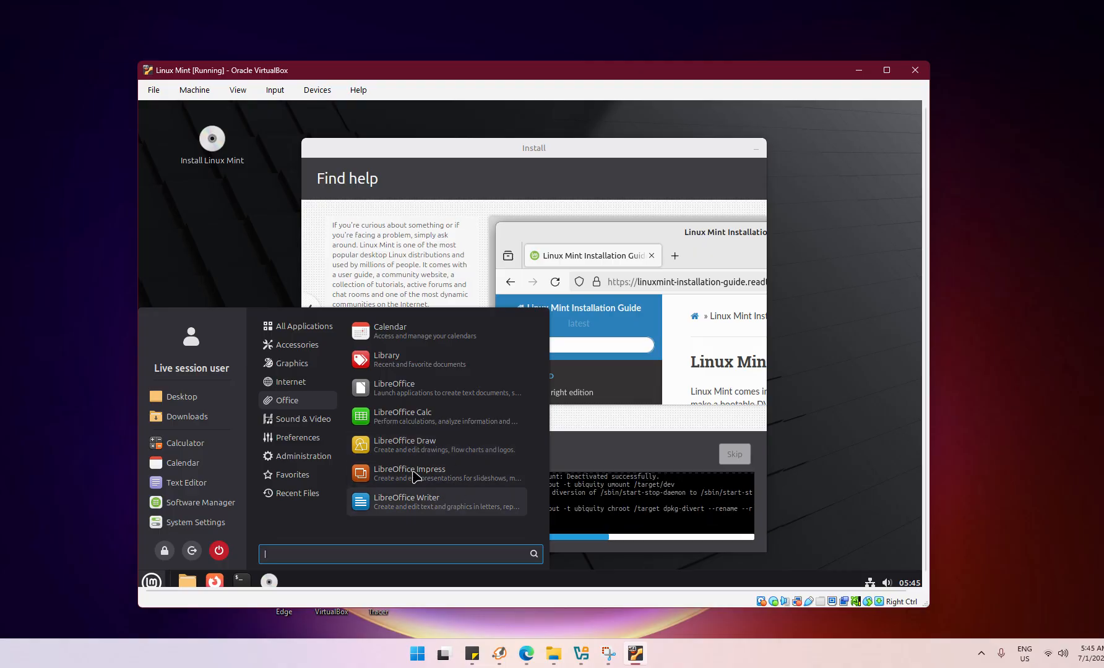
{"action": "left_click", "coordinate": [349, 505]}
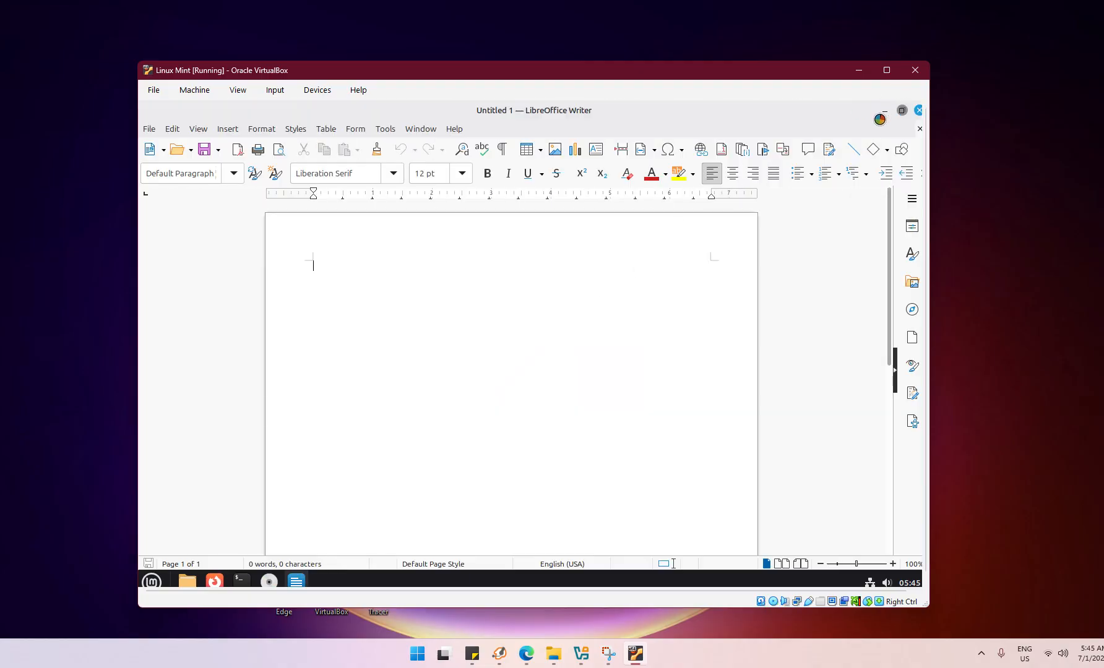
{"action": "left_click", "coordinate": [902, 110]}
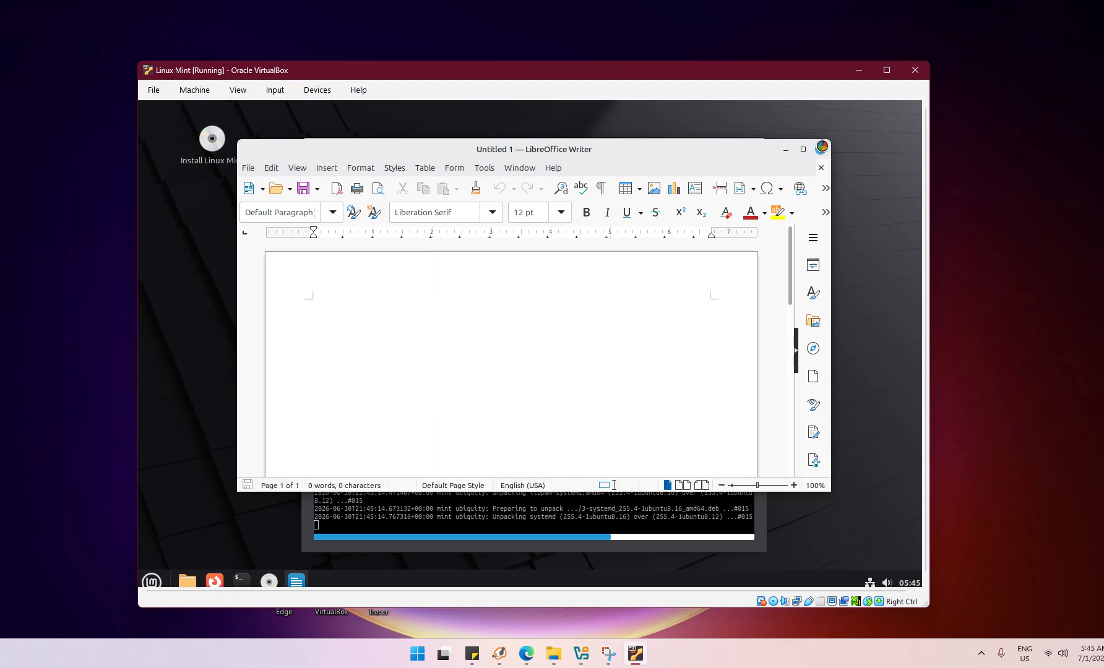
{"action": "left_click", "coordinate": [820, 149]}
Browse the live session's application categories, including Sound & Video and All Applications, and close the application list.
{"action": "left_click", "coordinate": [151, 582]}
{"action": "mouse_move", "coordinate": [273, 456]}
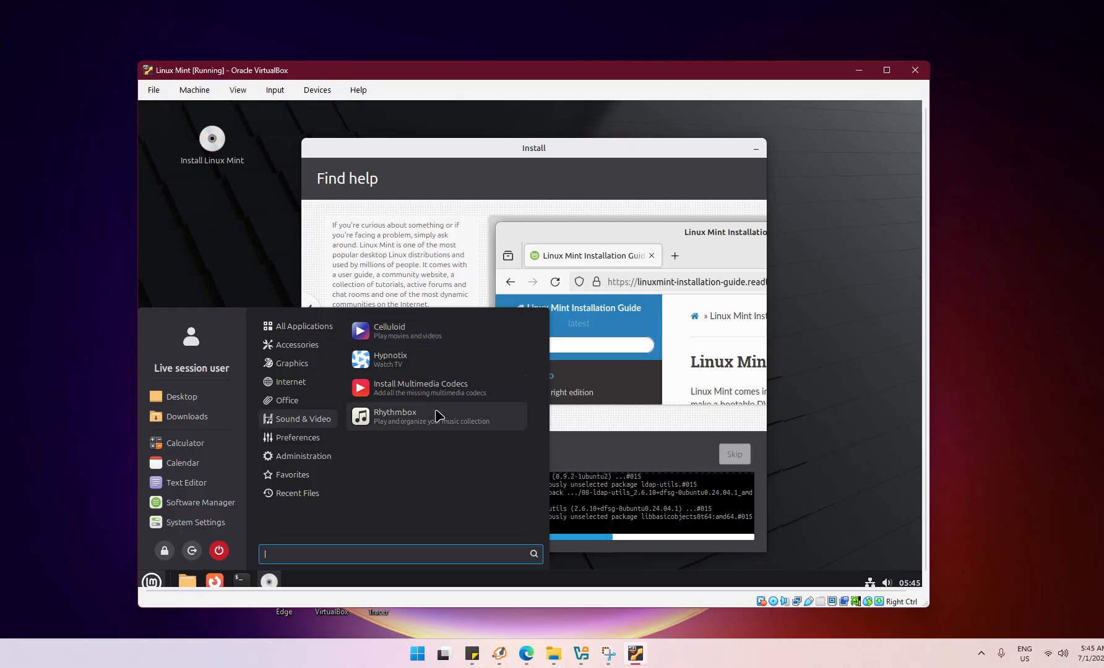
{"action": "mouse_move", "coordinate": [307, 364]}
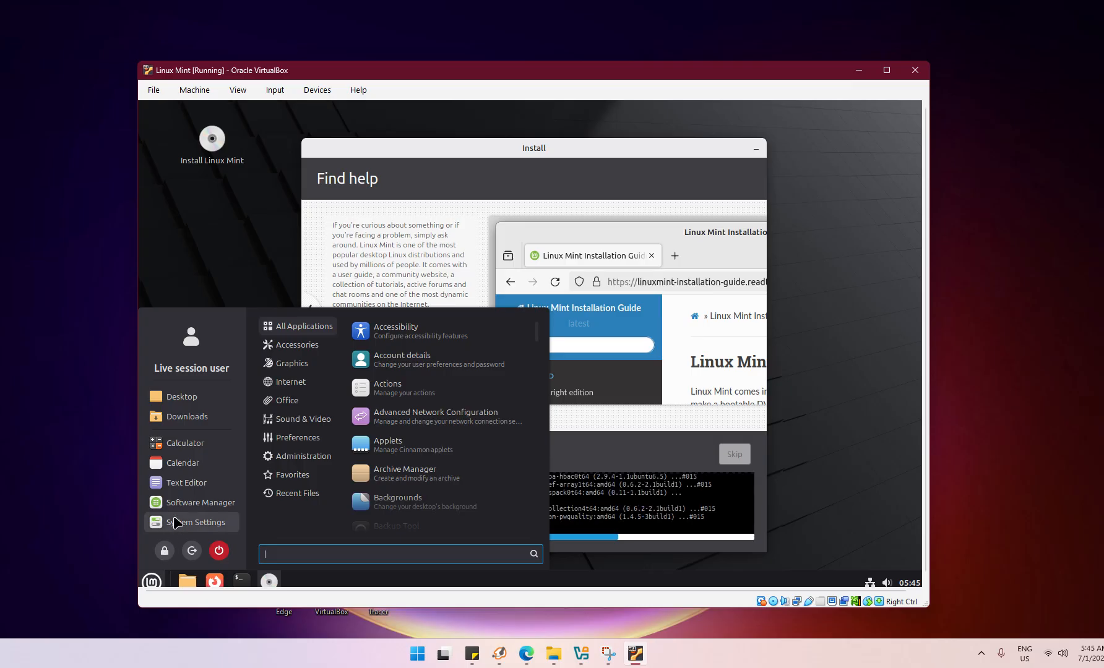
{"action": "left_click", "coordinate": [156, 581]}
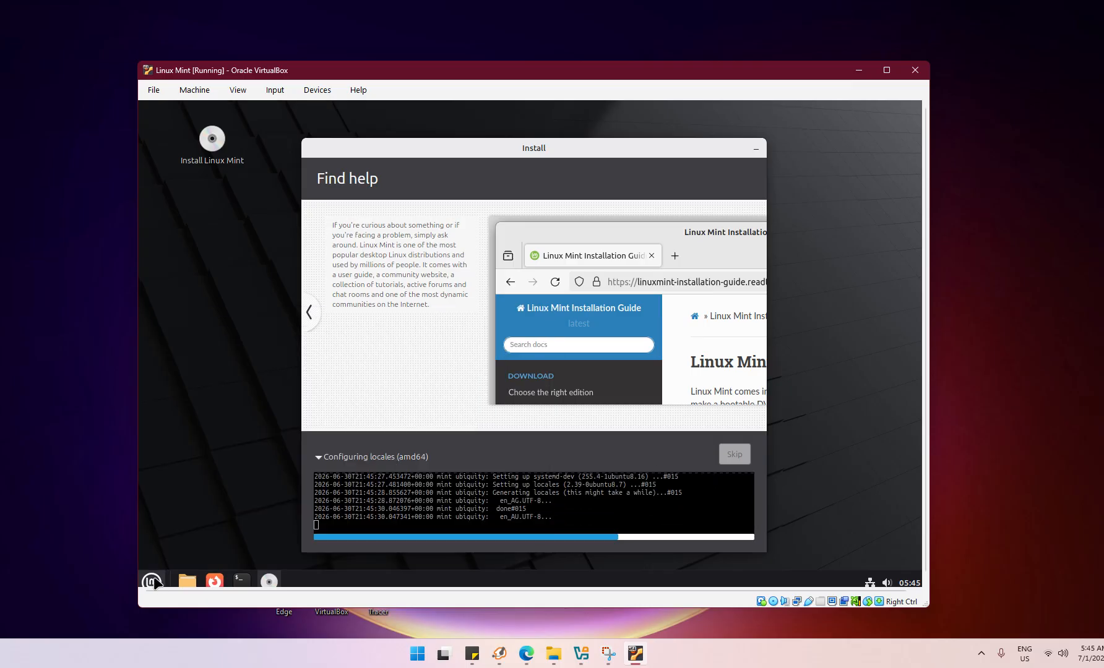
{"action": "left_click", "coordinate": [155, 581]}
{"action": "left_click", "coordinate": [798, 486]}
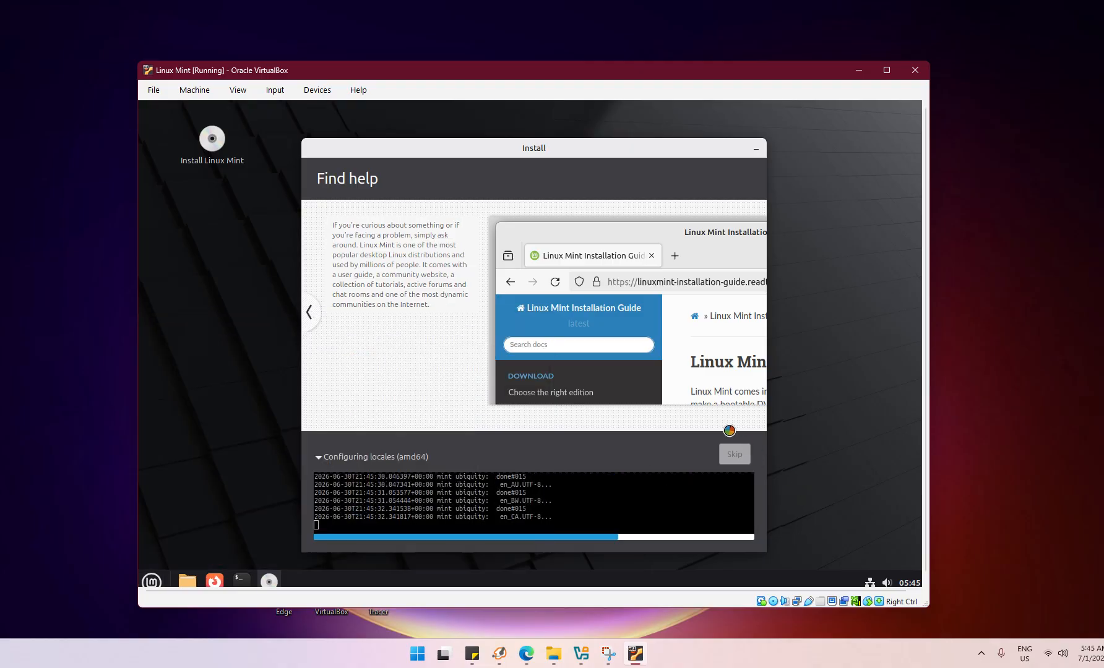
{"action": "left_click", "coordinate": [456, 26]}
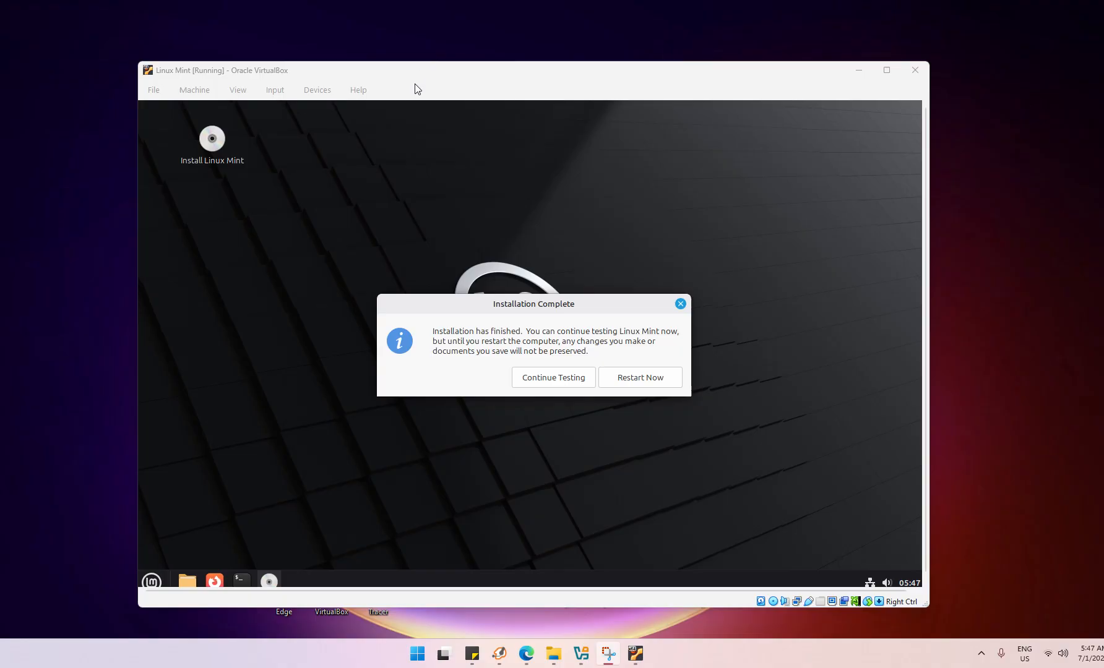
Restart from the finished installation, remove the Mint Linux-22.3-cinnamon-64bit.iso disk from the virtual optical drive when asked, and continue the reboot.
{"action": "left_click_drag", "start_coordinate": [524, 306], "coordinate": [510, 294]}
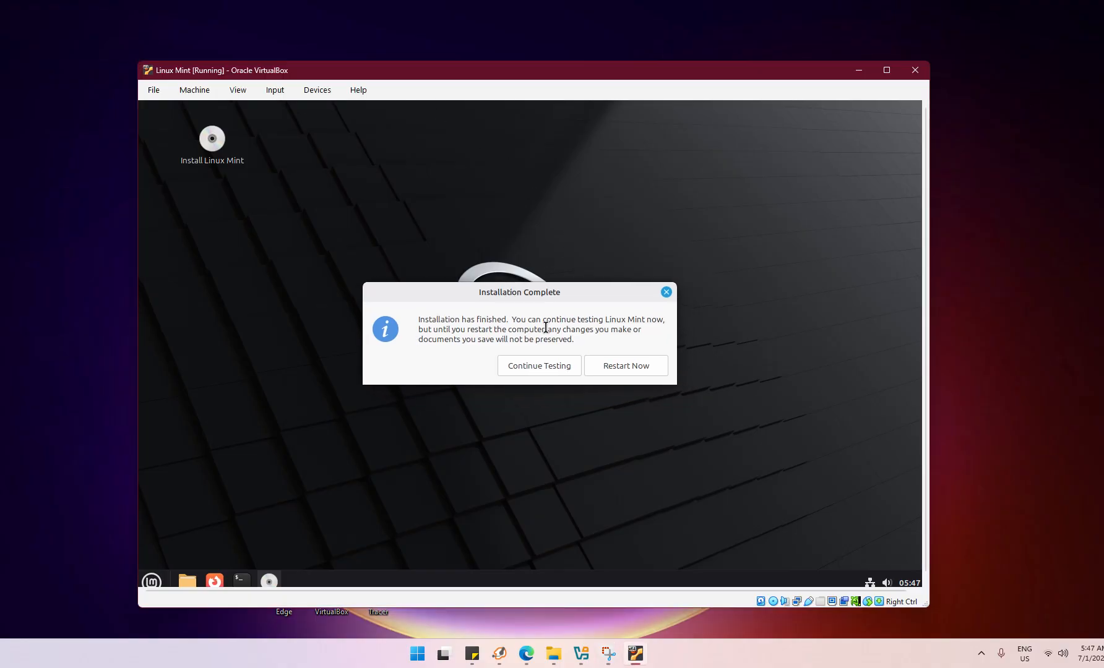
{"action": "left_click", "coordinate": [626, 367]}
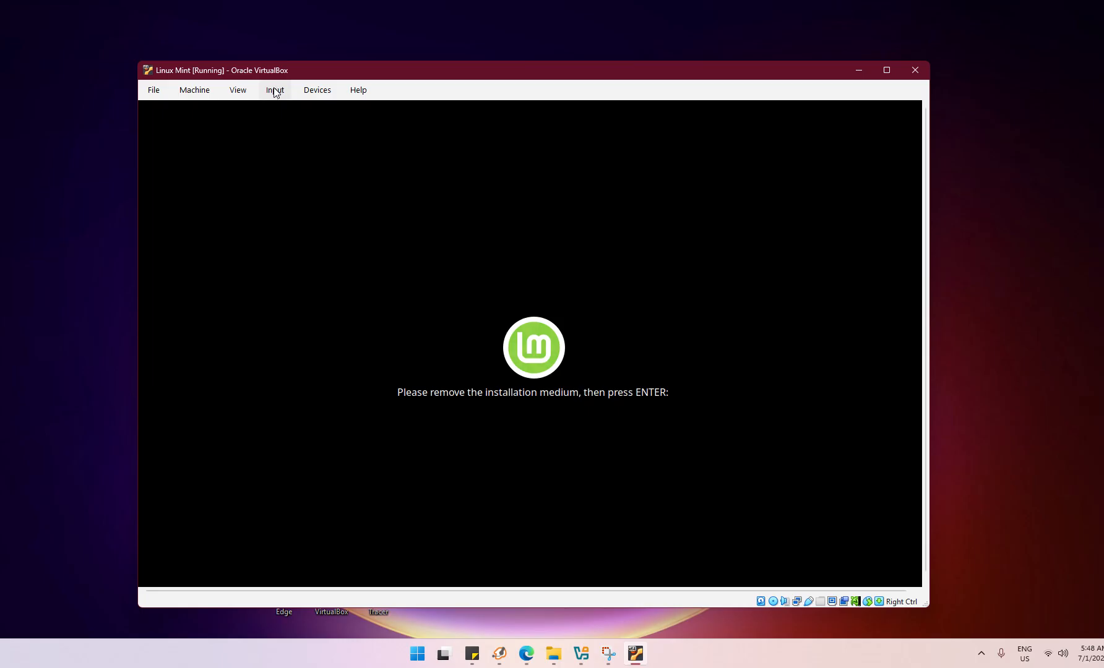
{"action": "left_click", "coordinate": [239, 91]}
{"action": "mouse_move", "coordinate": [273, 92]}
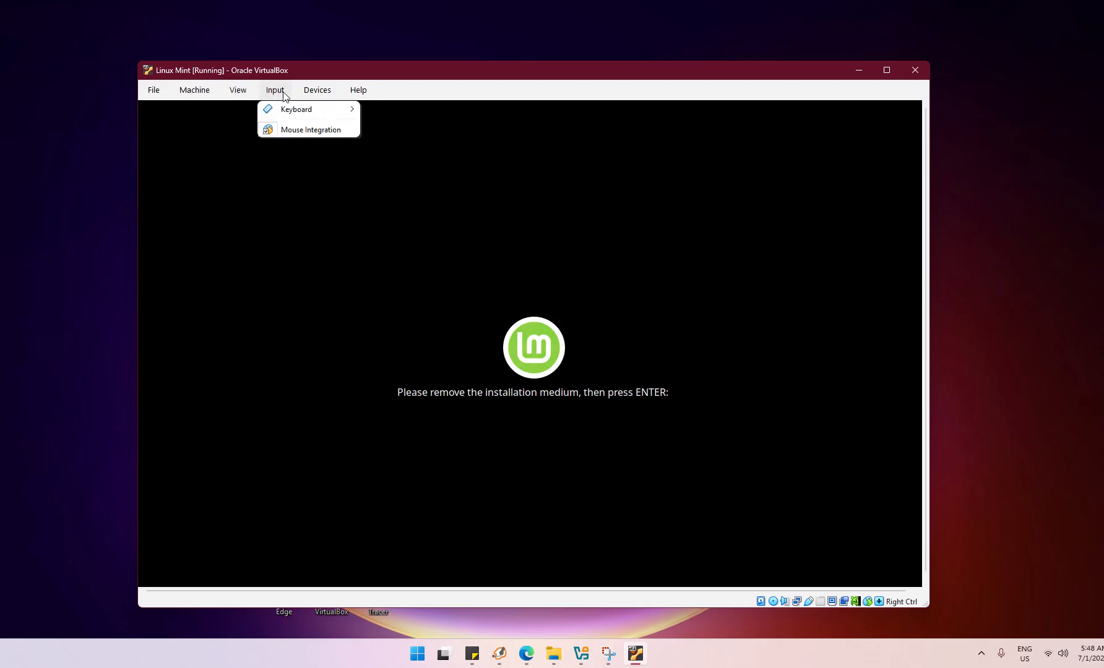
{"action": "mouse_move", "coordinate": [314, 94]}
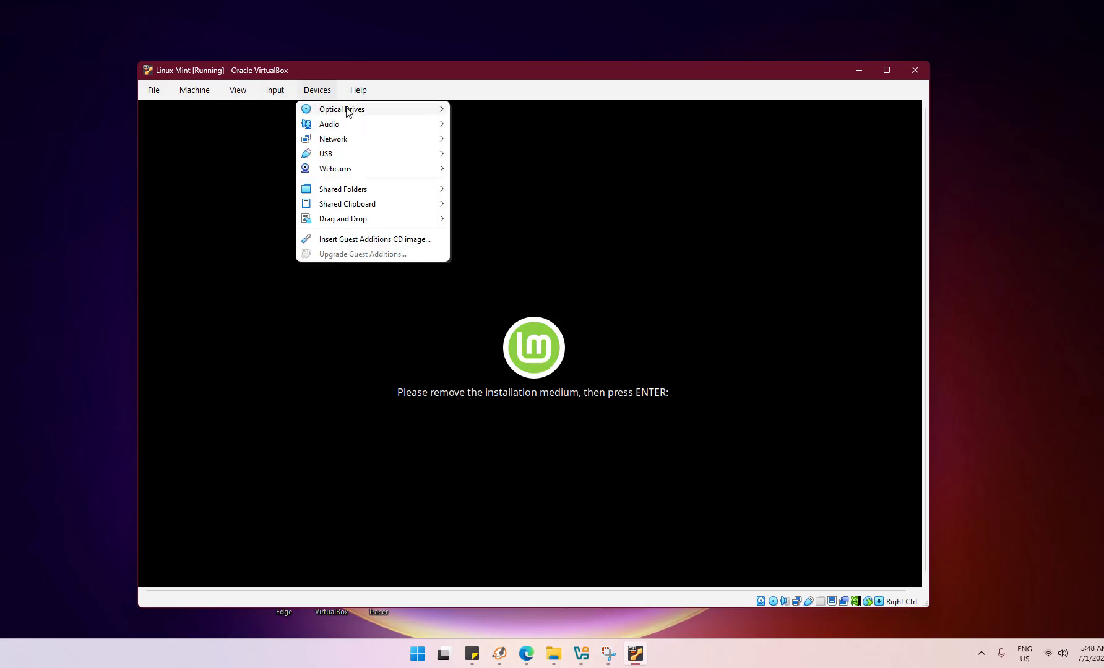
{"action": "mouse_move", "coordinate": [348, 109]}
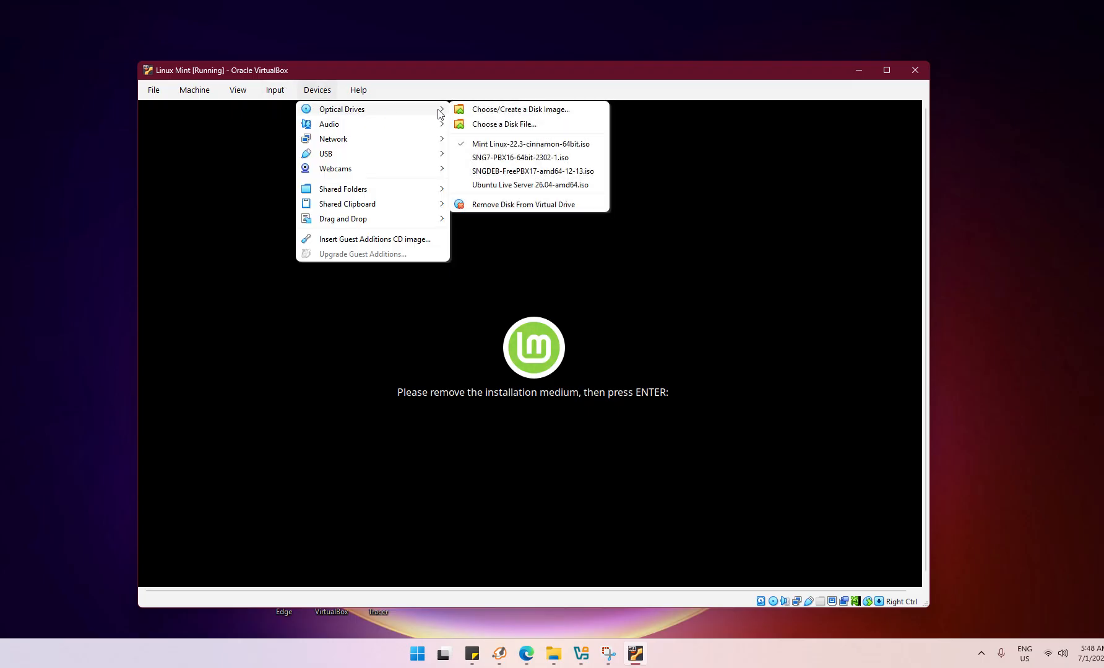
{"action": "left_click", "coordinate": [504, 206]}
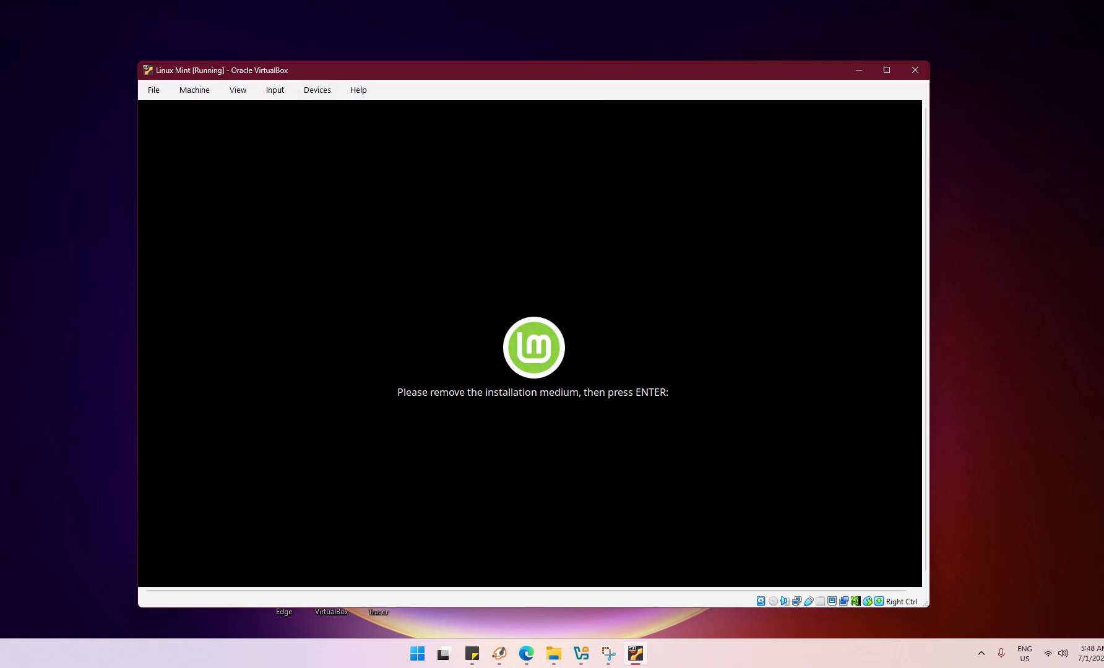
{"action": "key", "text": "Return"}
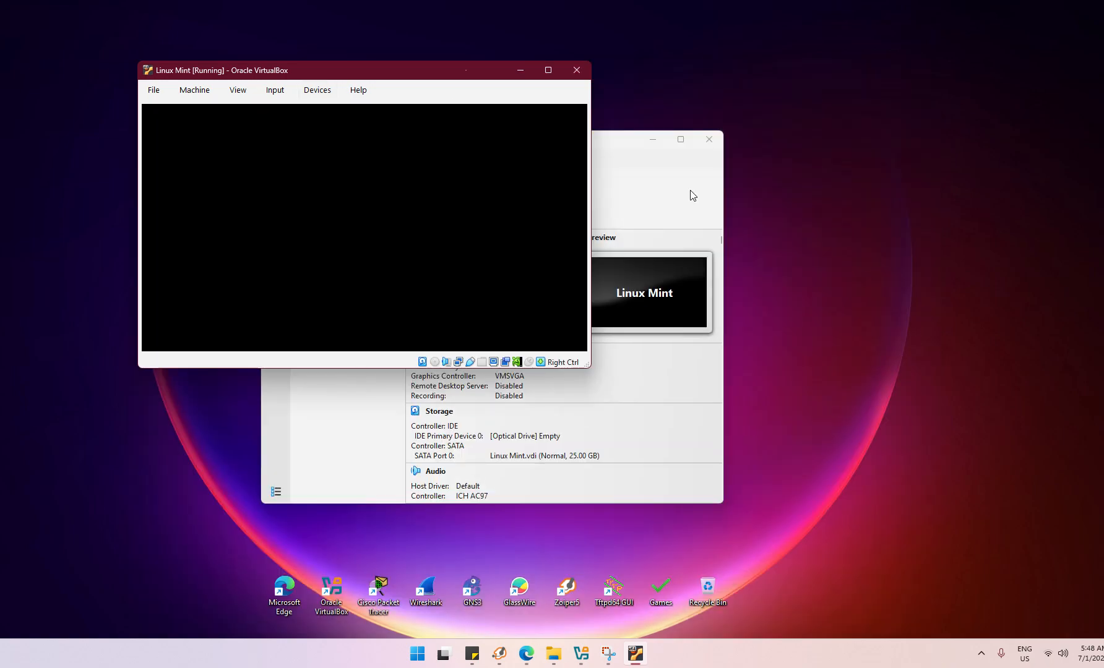
Enlarge the rebooting virtual machine's window and reposition it so that it fits fully on the host desktop.
{"action": "left_click_drag", "start_coordinate": [532, 408], "coordinate": [696, 525]}
{"action": "left_click_drag", "start_coordinate": [508, 74], "coordinate": [579, 74]}
{"action": "left_click_drag", "start_coordinate": [693, 361], "coordinate": [799, 539]}
{"action": "left_click_drag", "start_coordinate": [569, 72], "coordinate": [555, 75]}
{"action": "double_click", "coordinate": [555, 79]}
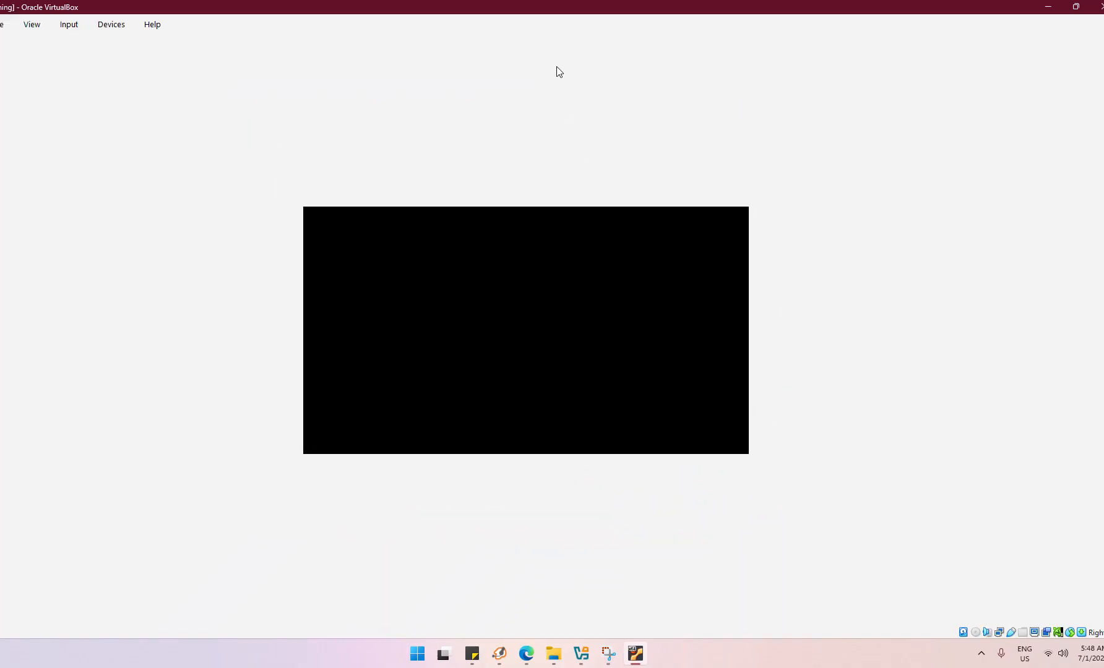
{"action": "double_click", "coordinate": [674, 14]}
{"action": "left_click_drag", "start_coordinate": [581, 70], "coordinate": [456, 70]}
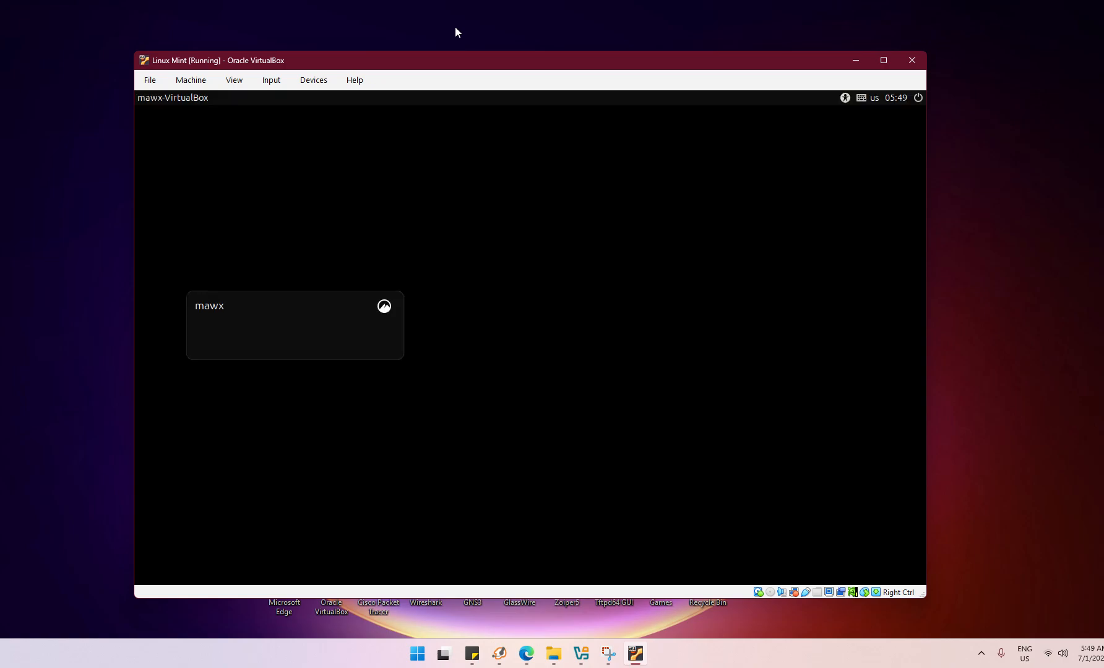
Log in to the installed Linux Mint system with the account password.
{"action": "type", "text": "******"}
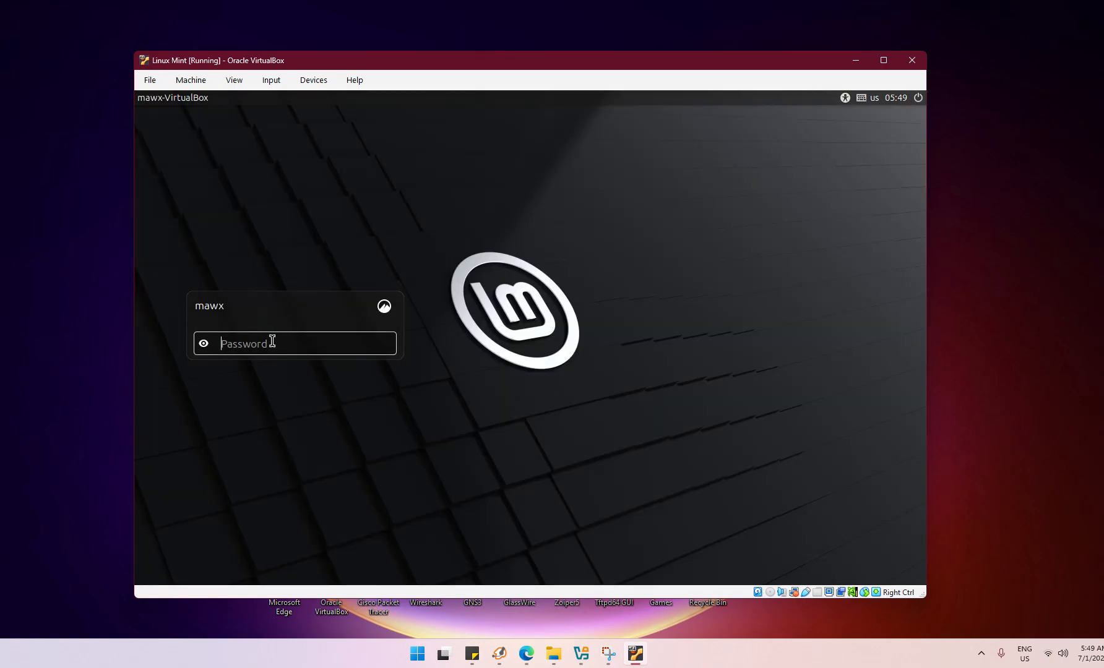
{"action": "key", "text": "ctrl+a"}
{"action": "type", "text": "******"}
{"action": "key", "text": "Return"}
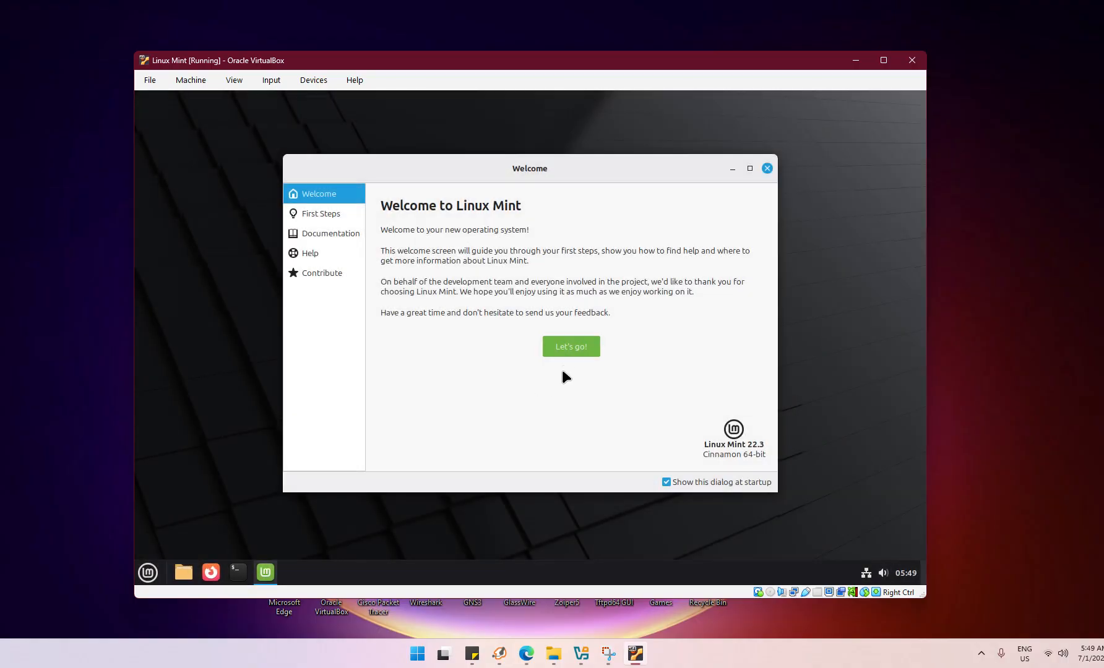
Close the Linux Mint Welcome window after viewing its First Steps page, and open a terminal.
{"action": "left_click", "coordinate": [570, 347]}
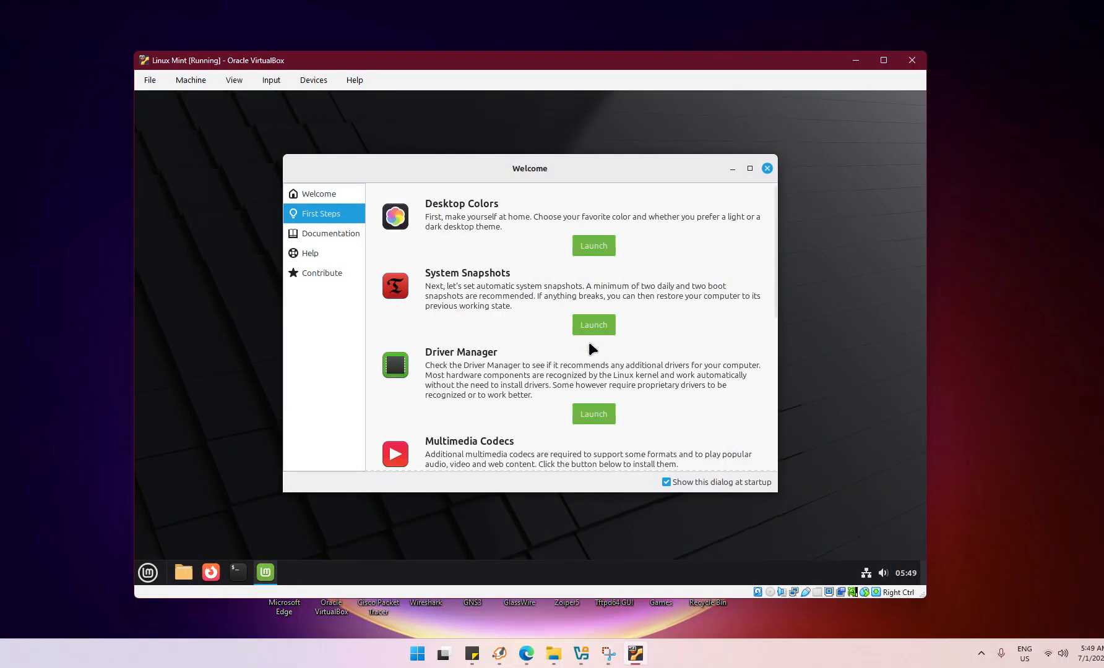
{"action": "left_click", "coordinate": [768, 169]}
{"action": "left_click_drag", "start_coordinate": [305, 355], "coordinate": [382, 436]}
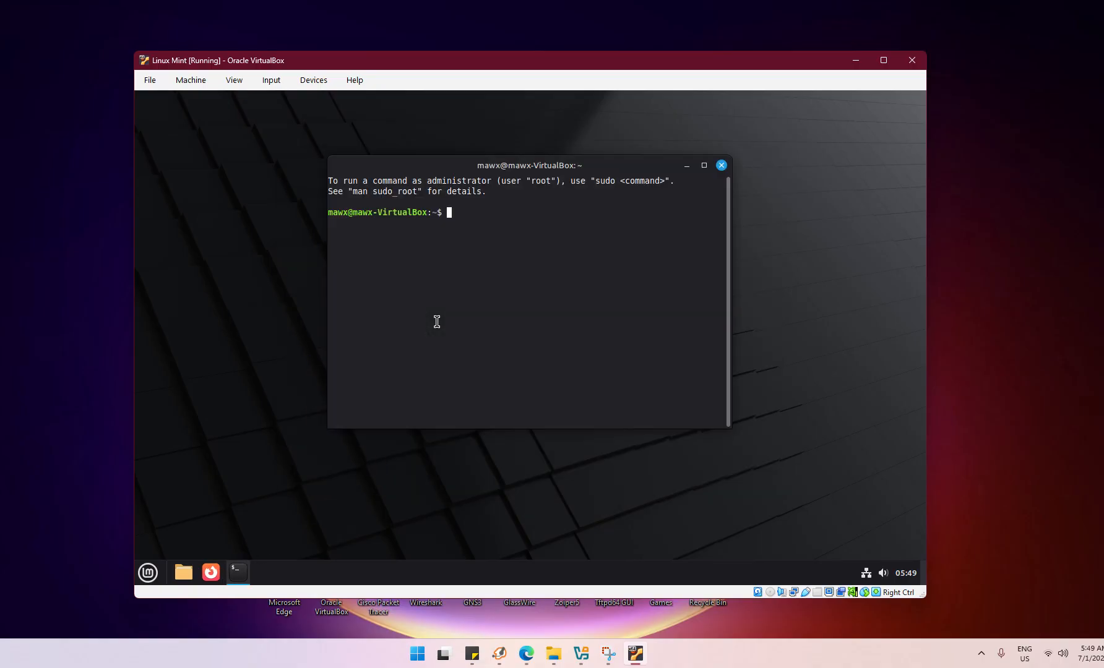
Refresh the package lists with sudo apt update in the terminal, authenticating with the account password.
{"action": "type", "text": "sudo apr"}
{"action": "key", "text": "BackSpace"}
{"action": "type", "text": "t update"}
{"action": "key", "text": "Return"}
{"action": "type", "text": "*******"}
{"action": "key", "text": "Return"}
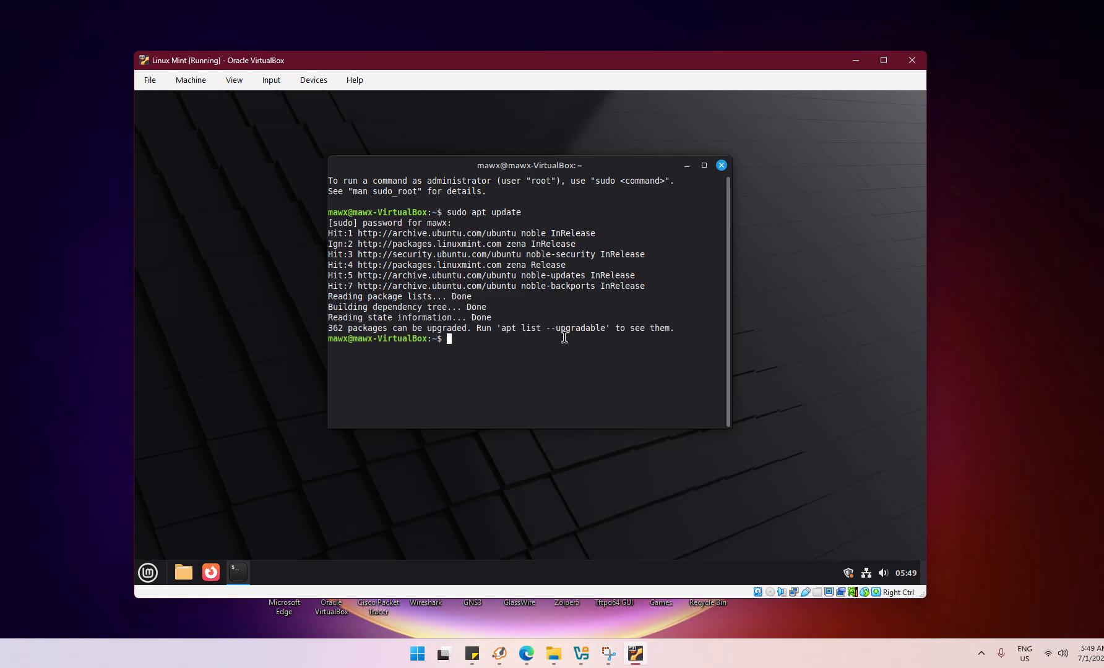
{"action": "key", "text": "Return"}
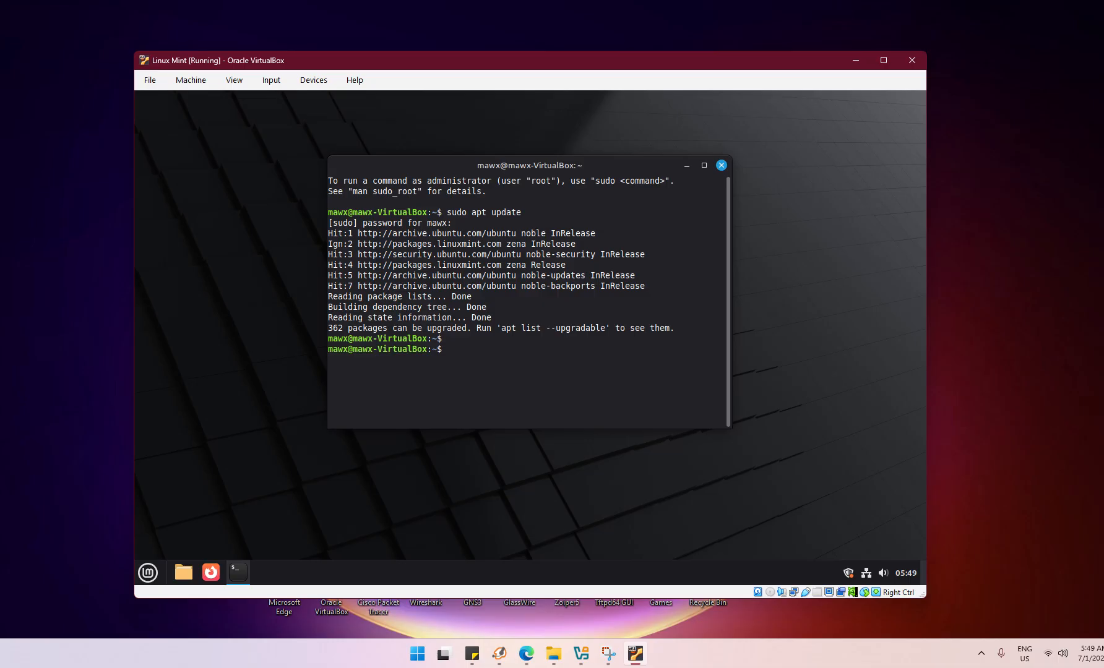